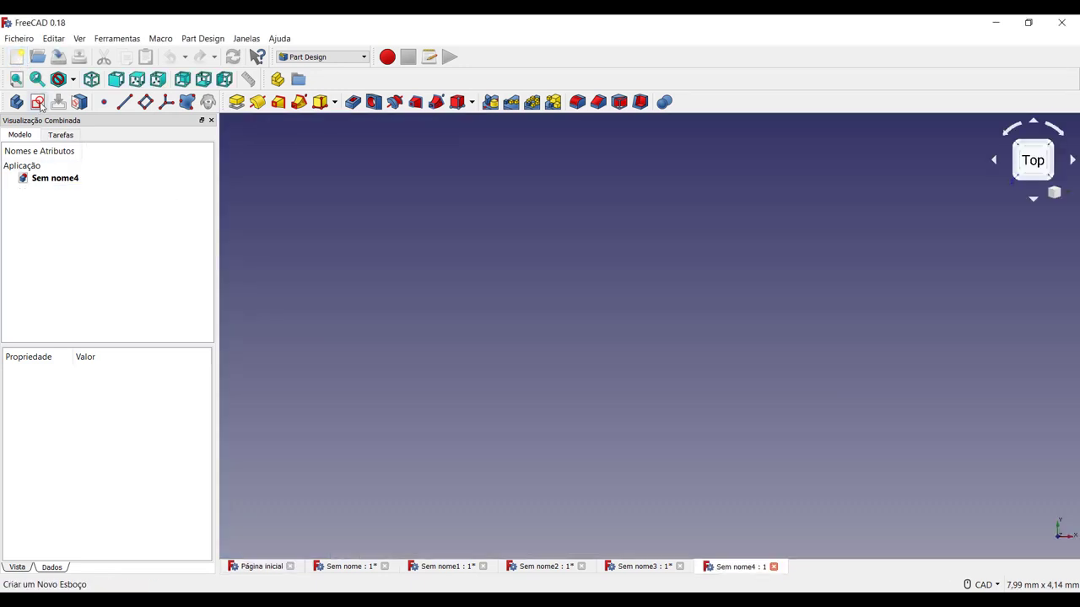
# Create a new document with a sketch on the XY plane
pyautogui.click(37, 101)
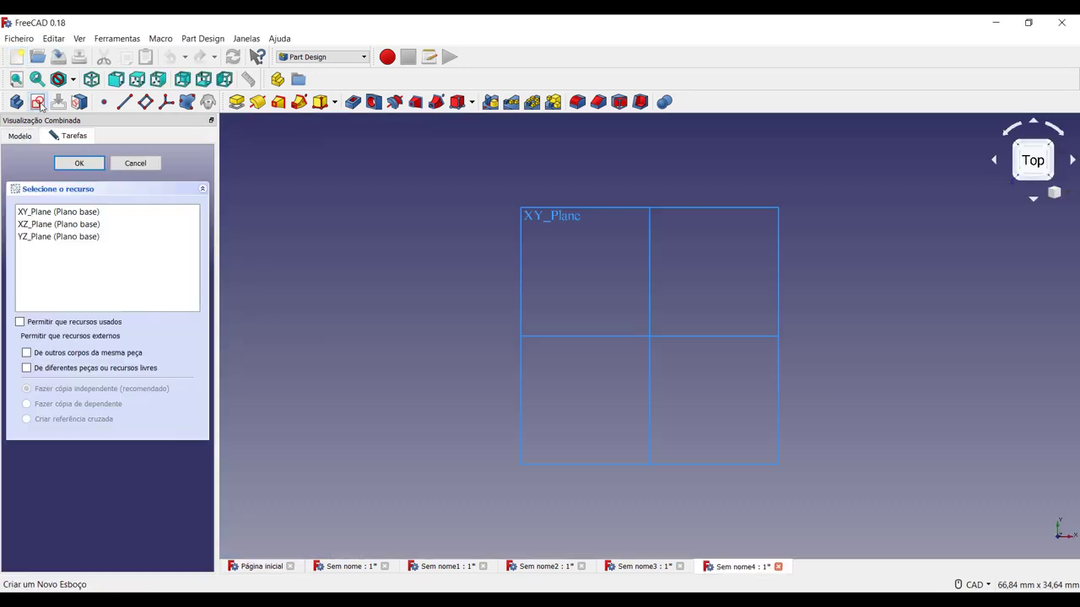
pyautogui.click(43, 213)
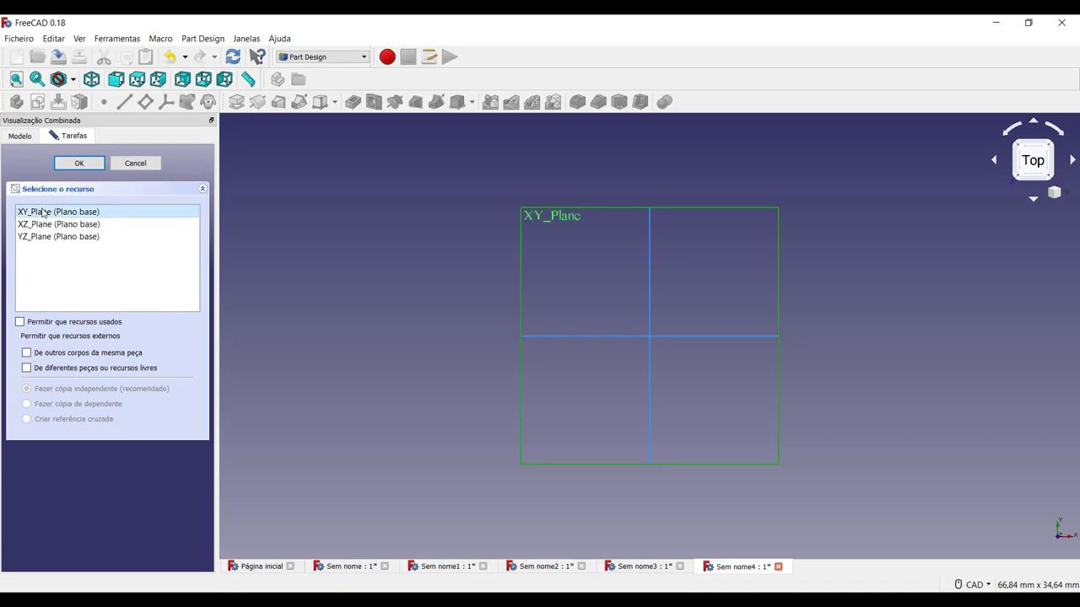
pyautogui.click(80, 163)
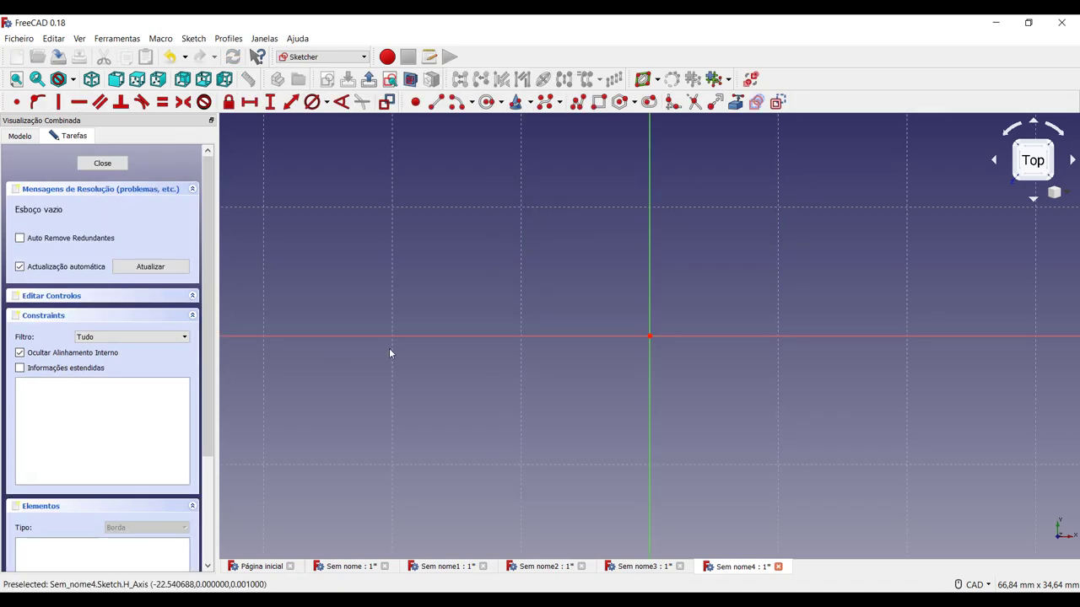
pyautogui.scroll(-2, 390, 354)
pyautogui.moveTo(409, 419); pyautogui.dragTo(478, 419, button='middle')
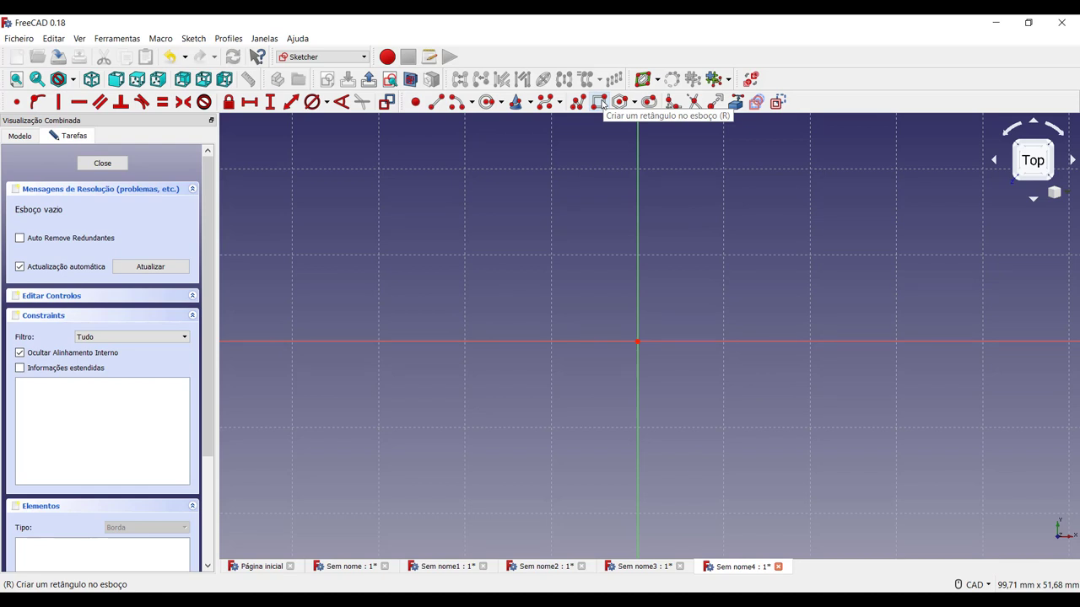
# Draw a rough rectangle enclosing the sketch origin
pyautogui.click(603, 103)
pyautogui.click(490, 246)
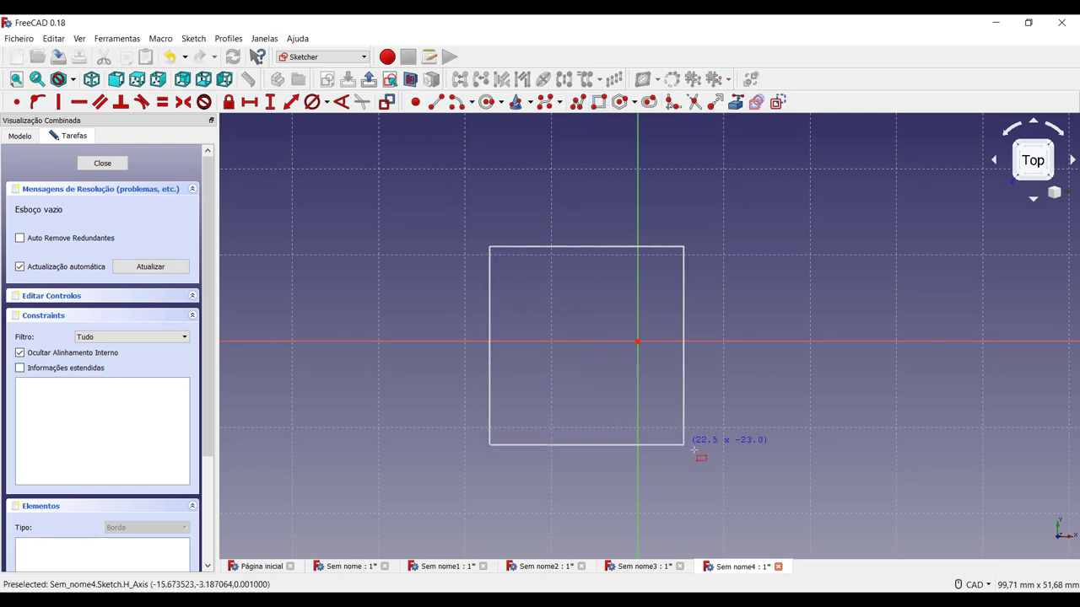
pyautogui.click(798, 445)
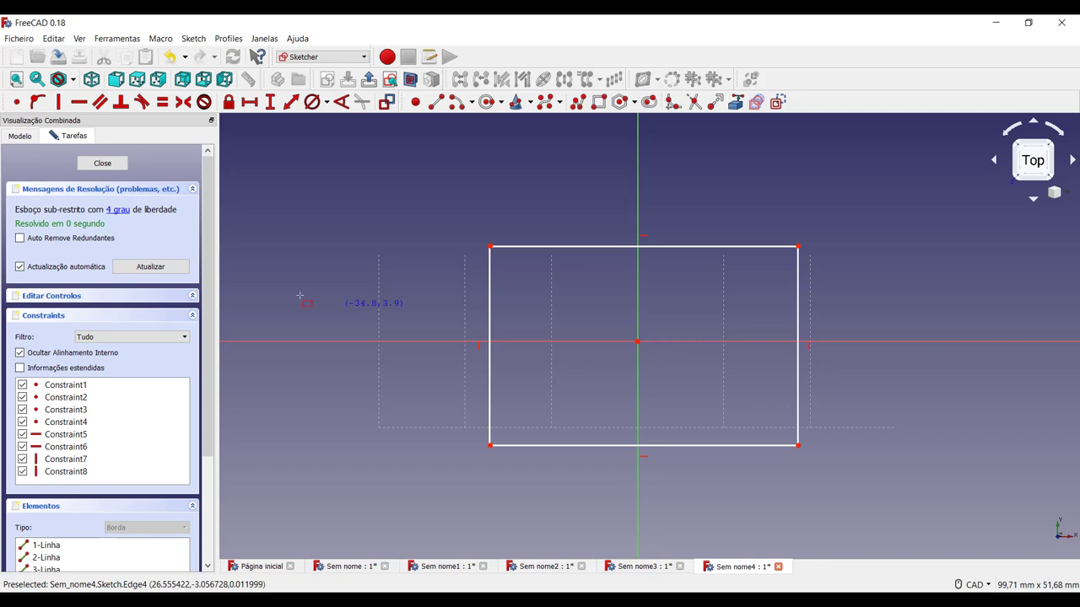
# Constrain the rectangle to 40 mm wide and 30 mm tall
pyautogui.click(249, 102)
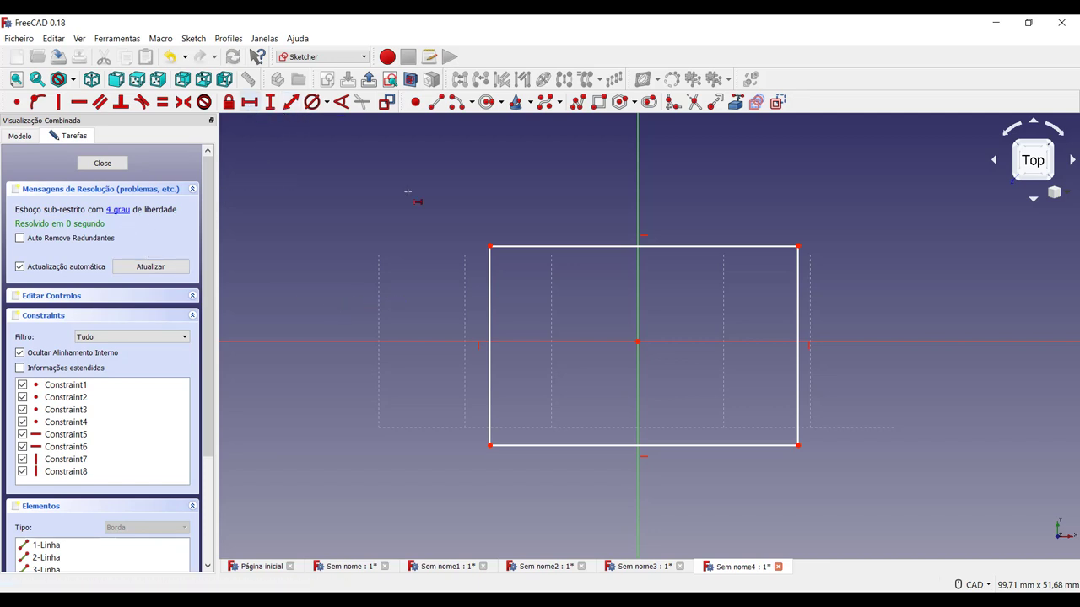
pyautogui.click(582, 247)
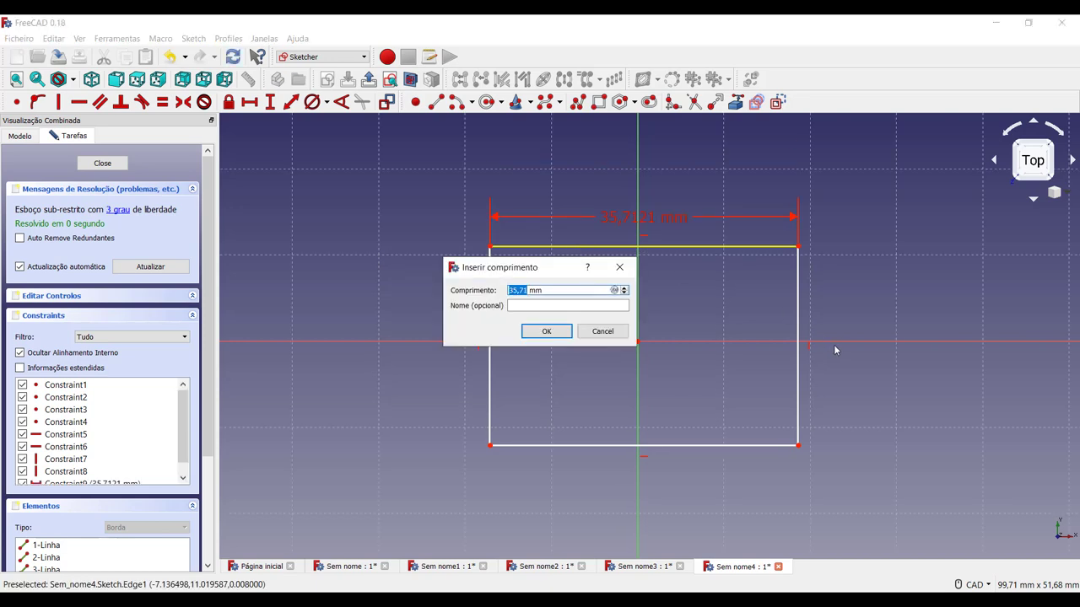
pyautogui.write('40')
pyautogui.press('Return')
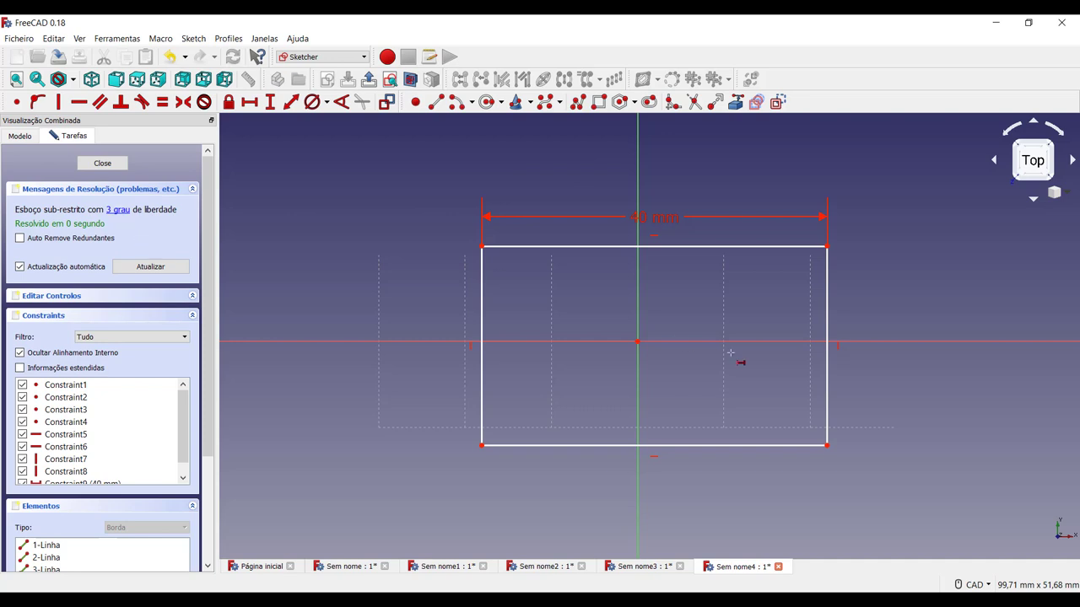
pyautogui.click(270, 102)
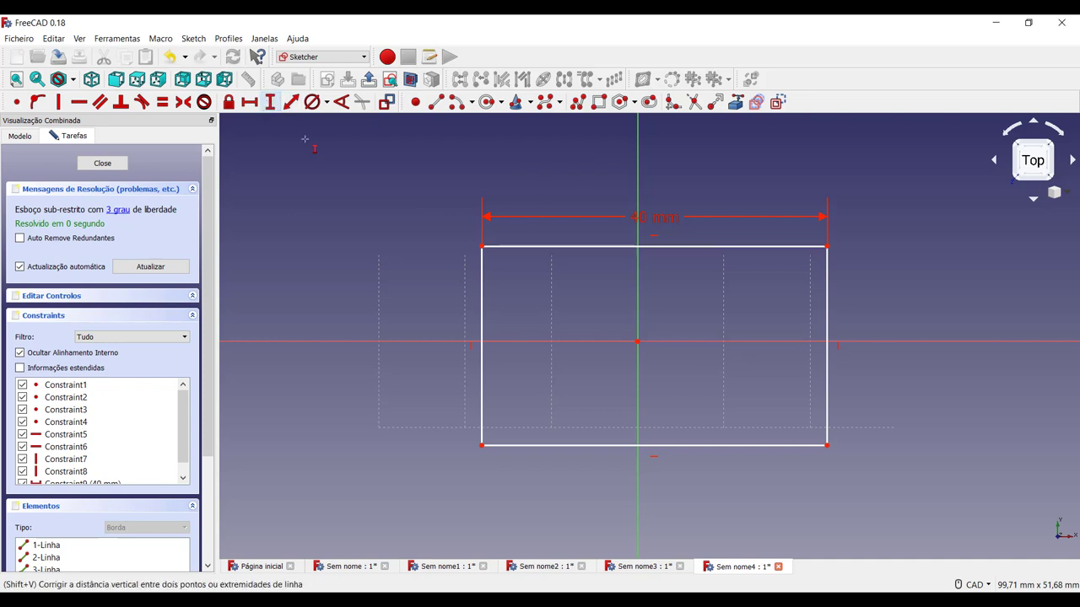
pyautogui.click(482, 299)
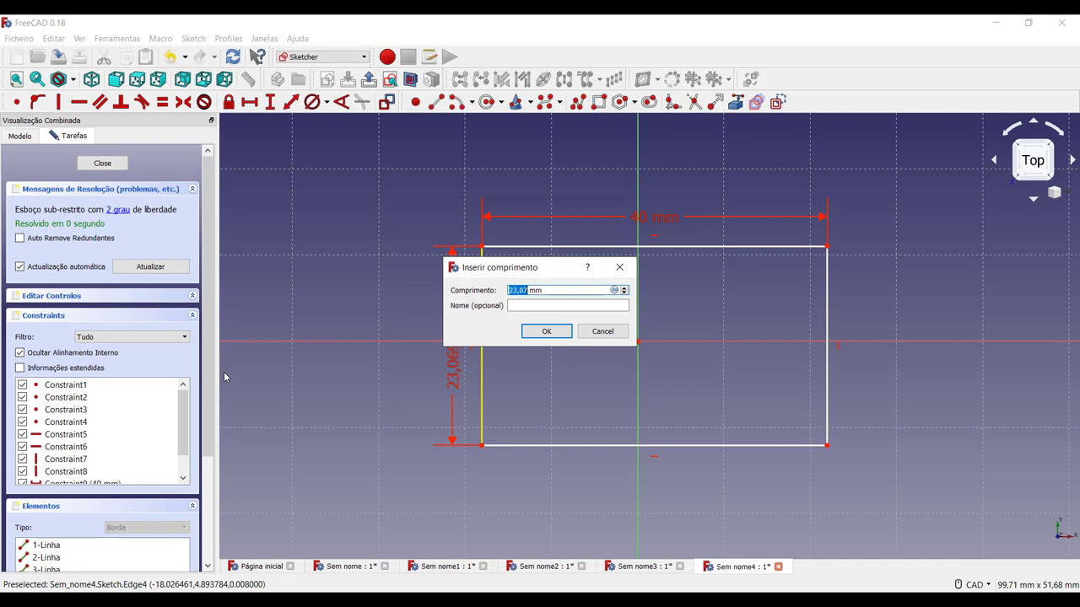
pyautogui.write('30')
pyautogui.press('Return')
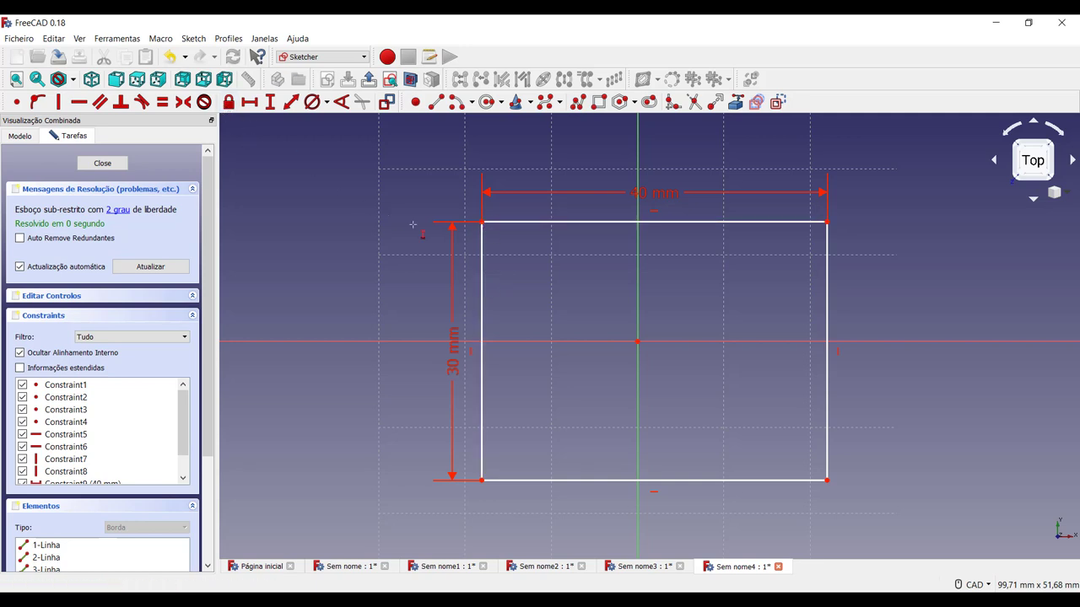
# Place the top-left corner 20 mm horizontally and 15 mm vertically from the origin
pyautogui.click(252, 107)
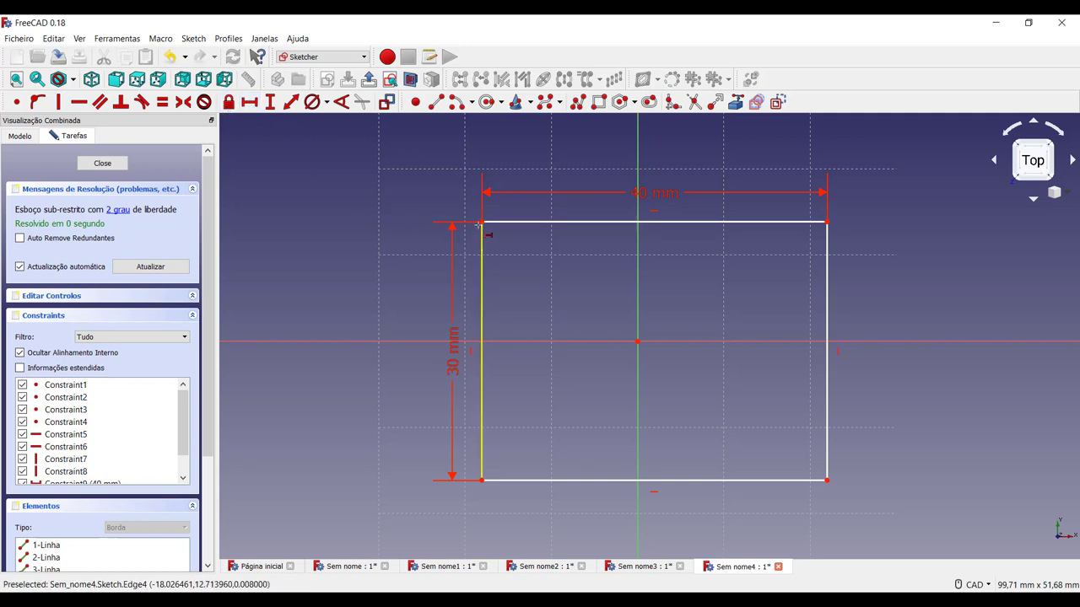
pyautogui.click(480, 222)
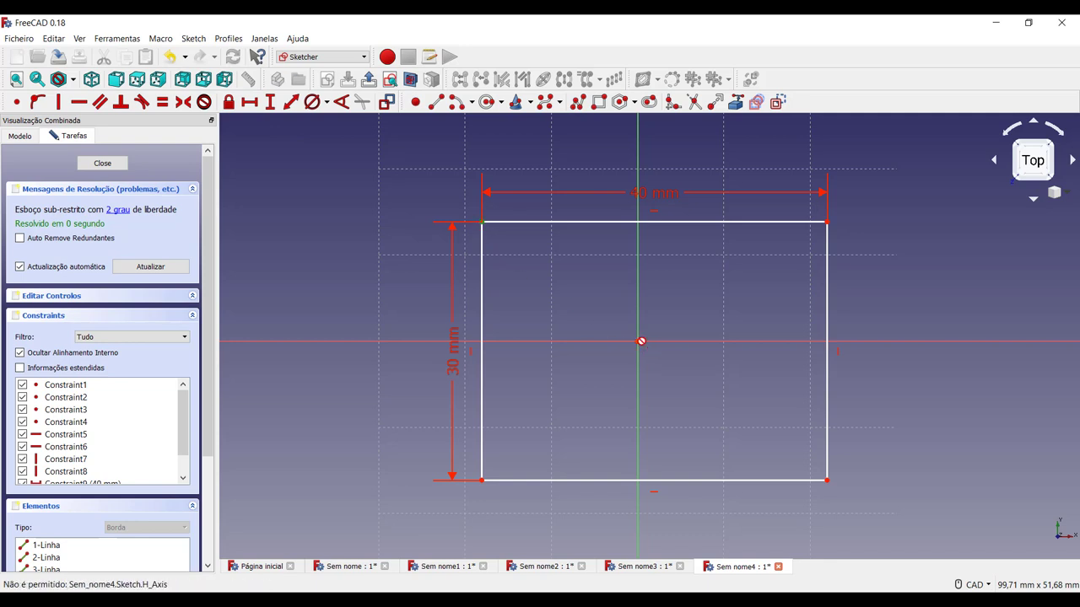
pyautogui.click(639, 343)
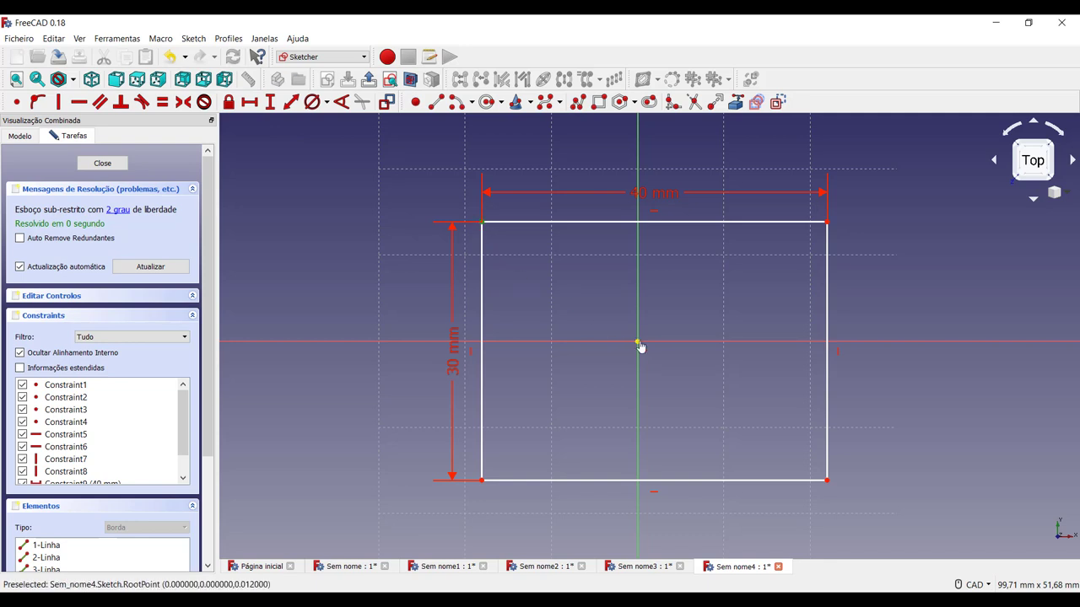
pyautogui.write('2')
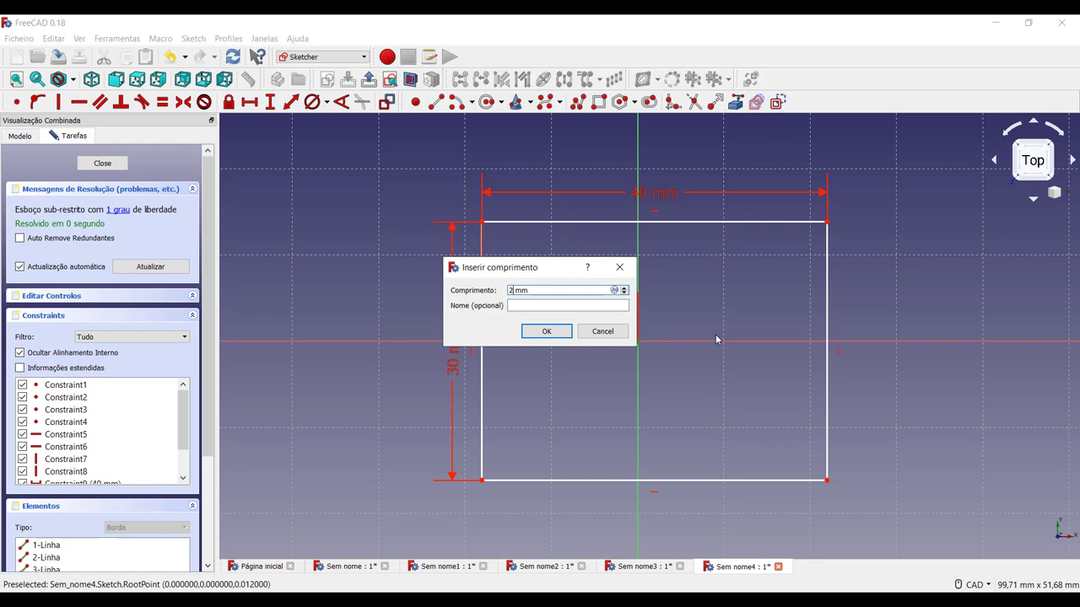
pyautogui.write('0')
pyautogui.press('Return')
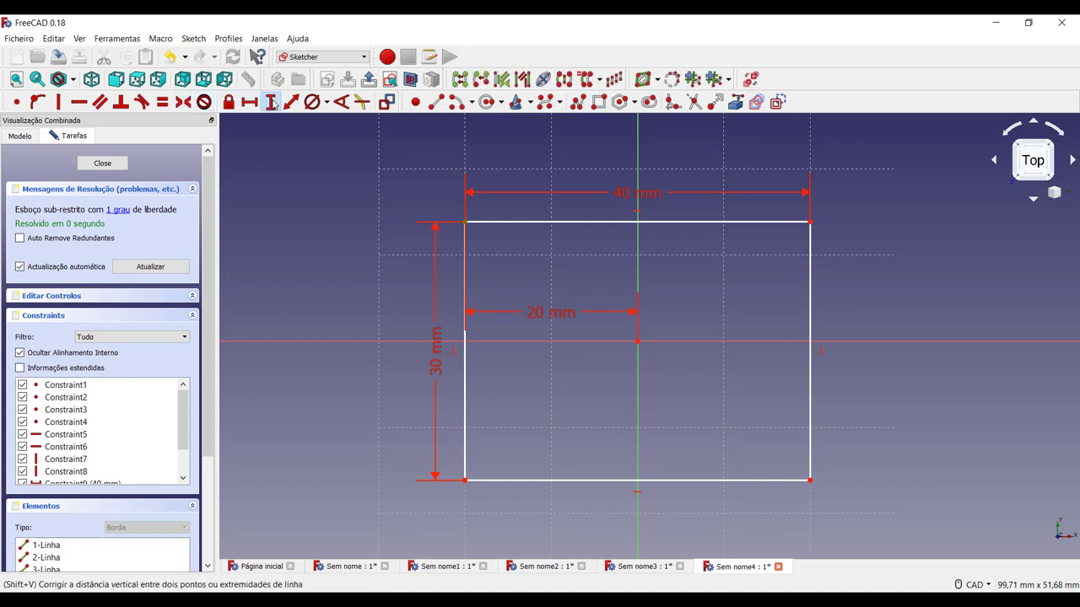
pyautogui.click(270, 102)
pyautogui.click(612, 333)
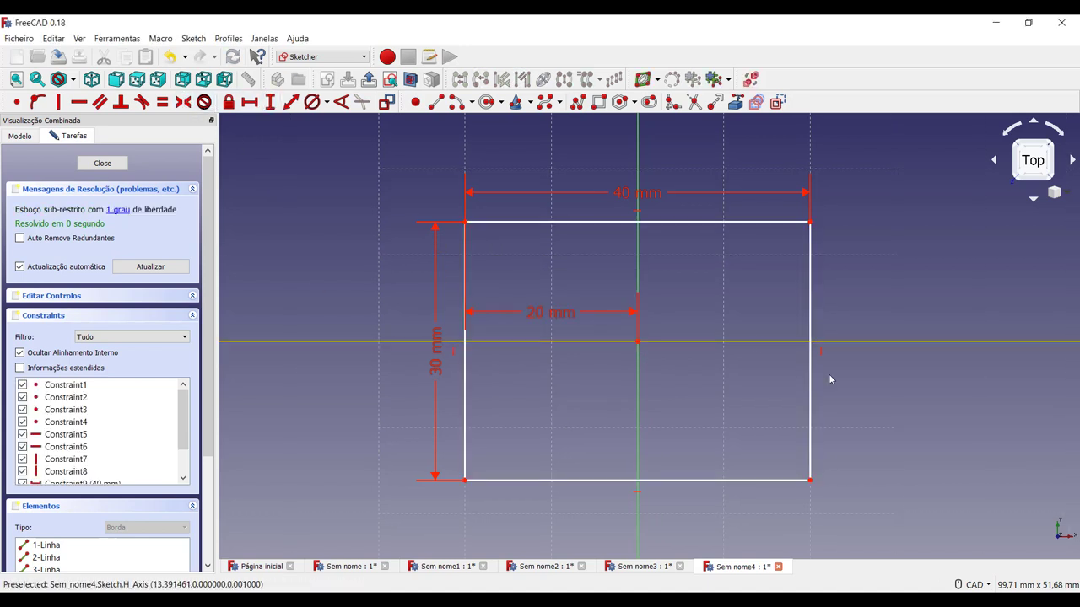
pyautogui.press('i')
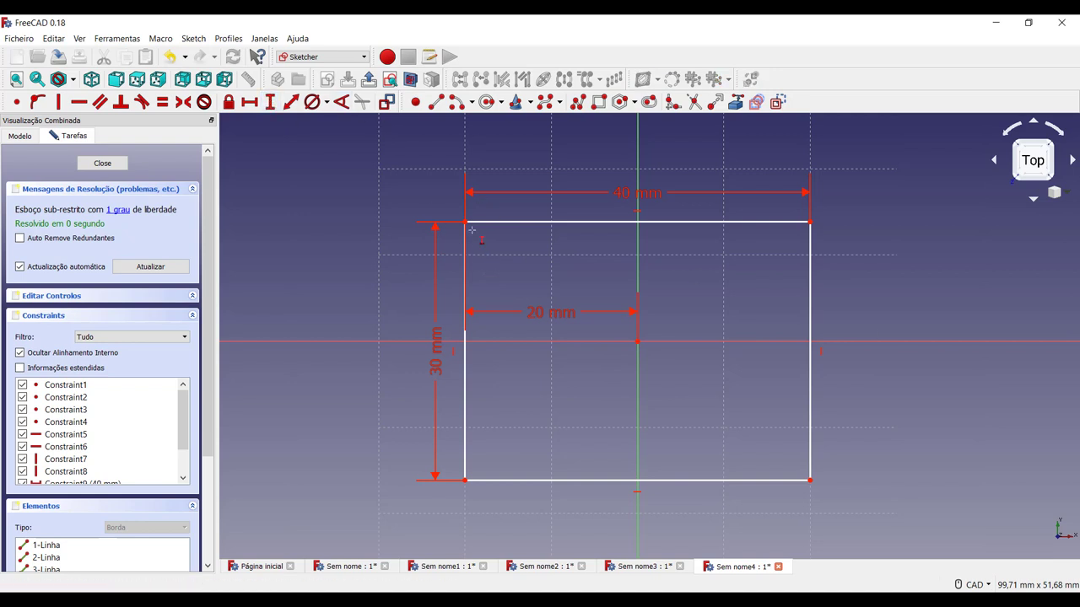
pyautogui.click(465, 222)
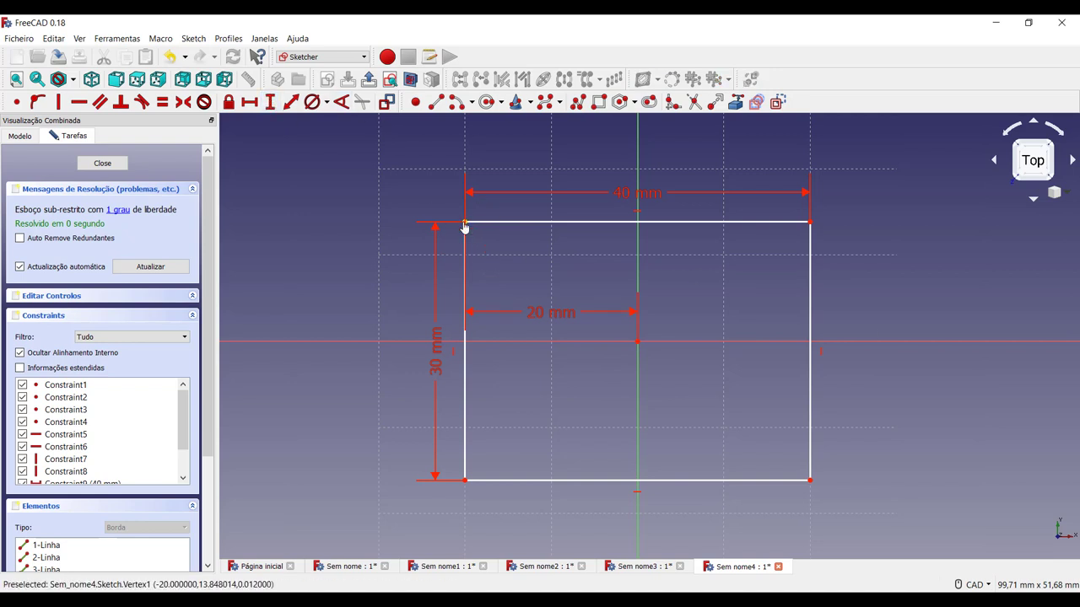
pyautogui.click(638, 341)
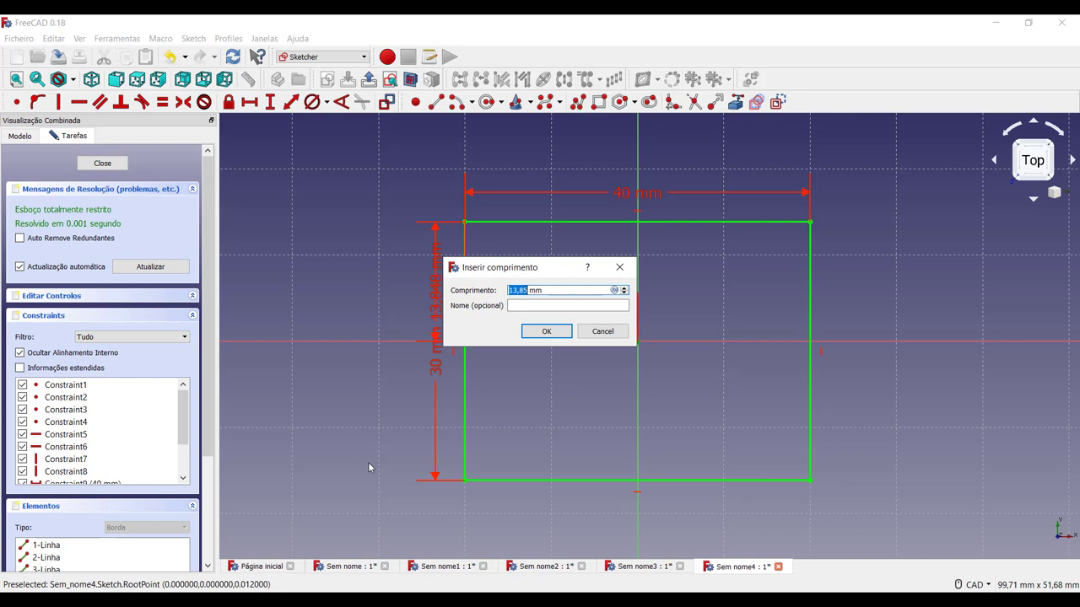
pyautogui.write('15')
pyautogui.press('Return')
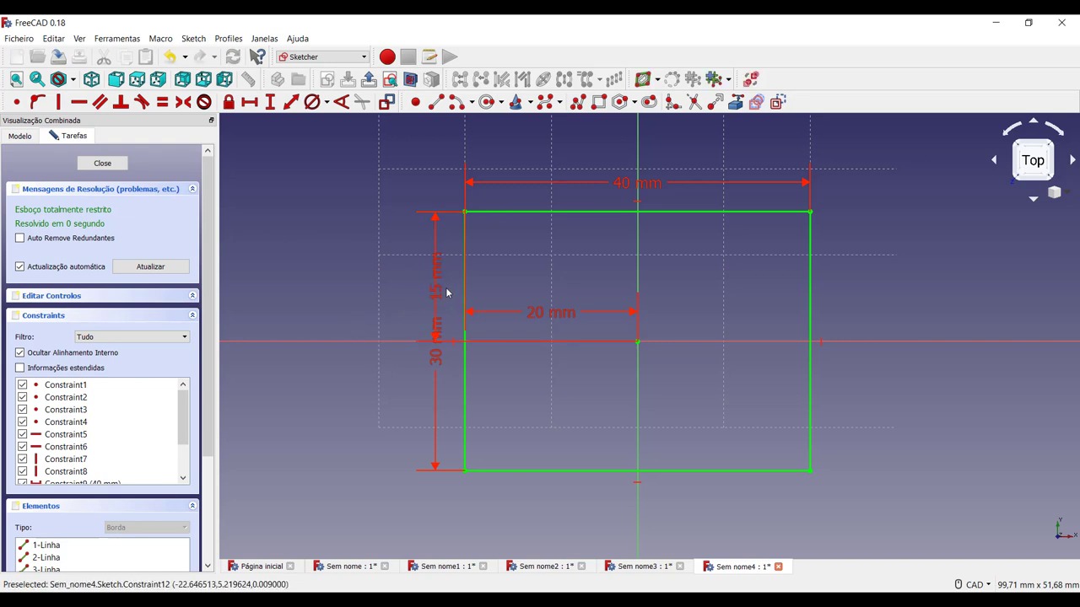
# Move the 15 and 30 mm dimensions left and the 20 and 40 mm dimensions above
pyautogui.moveTo(435, 287)
pyautogui.mouseDown()
pyautogui.moveTo(337, 181)
pyautogui.moveTo(370, 287)
pyautogui.moveTo(394, 287)
pyautogui.mouseUp()
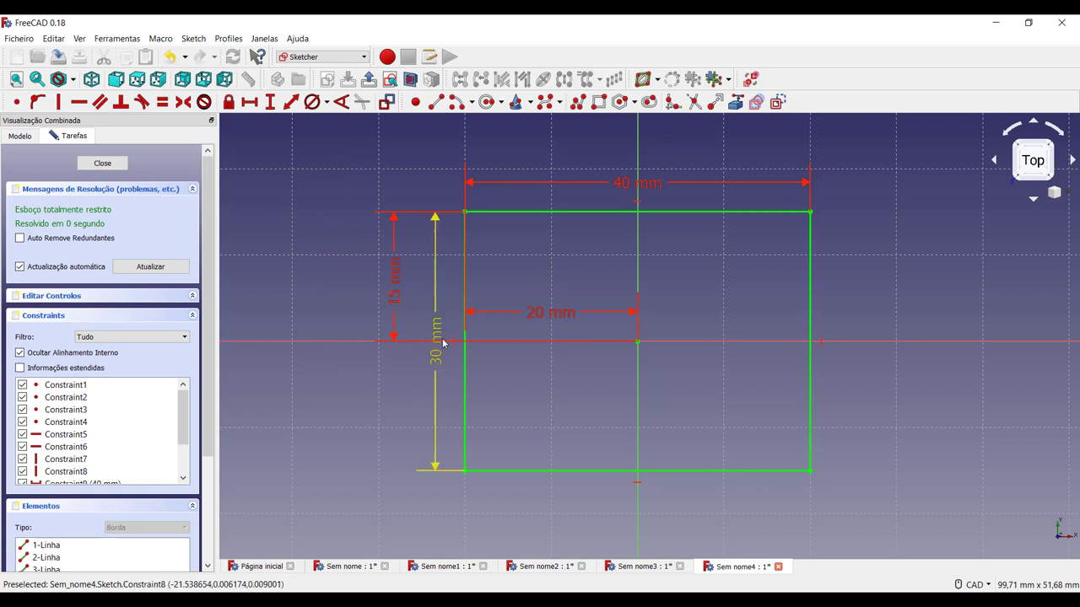
pyautogui.moveTo(436, 344); pyautogui.dragTo(368, 343)
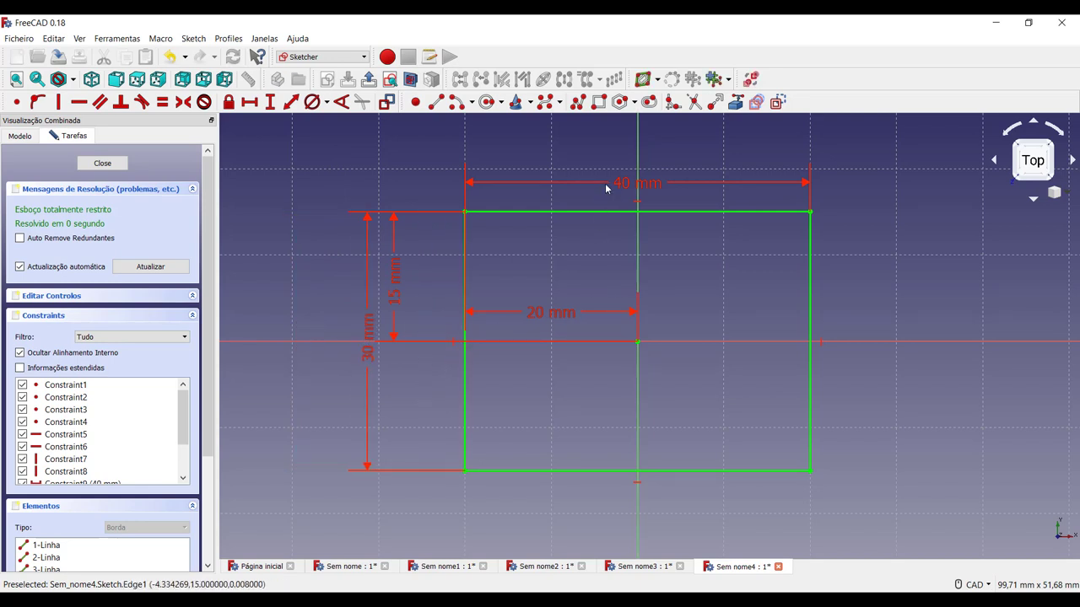
pyautogui.moveTo(629, 187); pyautogui.dragTo(632, 150)
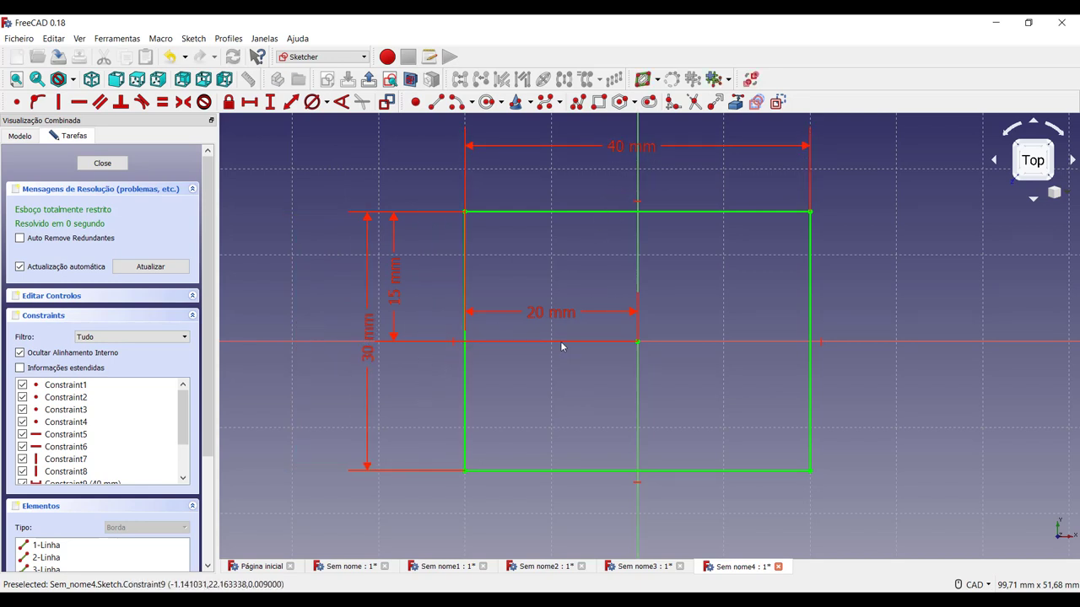
pyautogui.moveTo(562, 313)
pyautogui.mouseDown()
pyautogui.moveTo(581, 209)
pyautogui.moveTo(559, 177)
pyautogui.mouseUp()
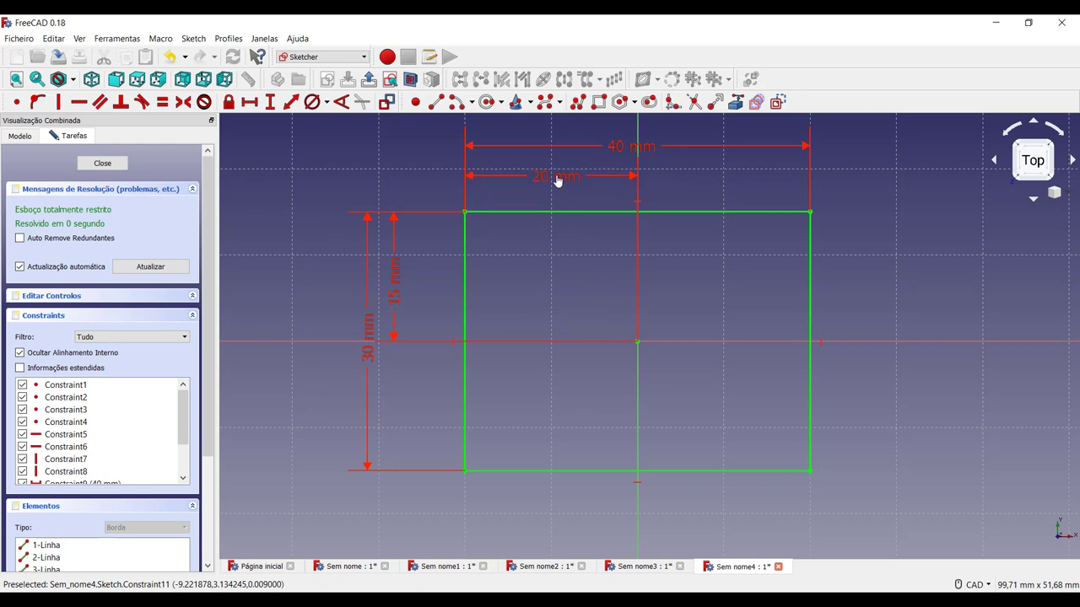
# Close the sketch and pad it into a 20 mm tall block
pyautogui.click(102, 163)
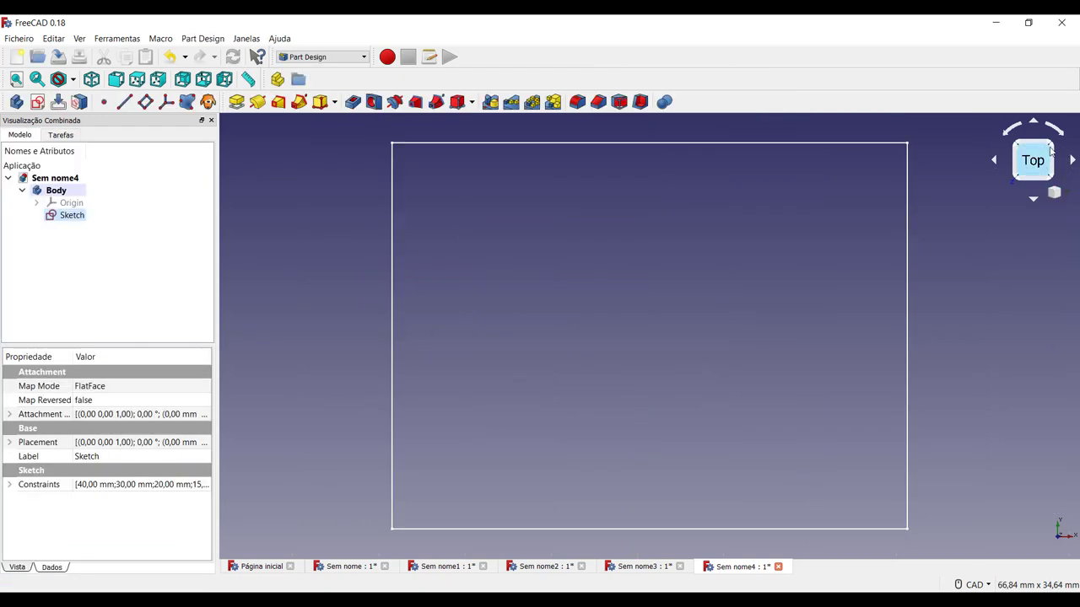
pyautogui.press('0')
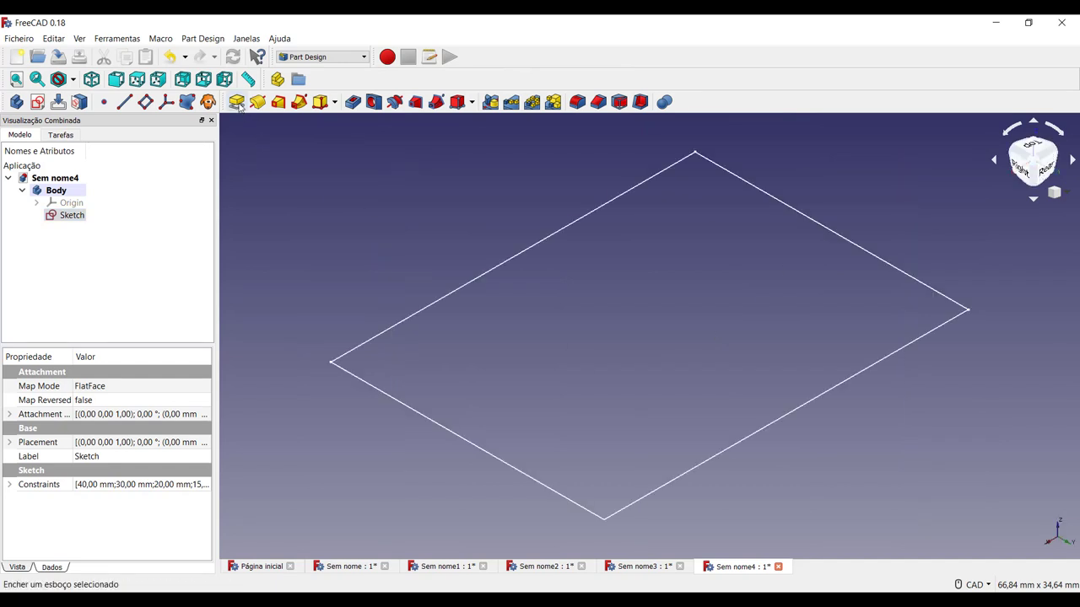
pyautogui.click(237, 101)
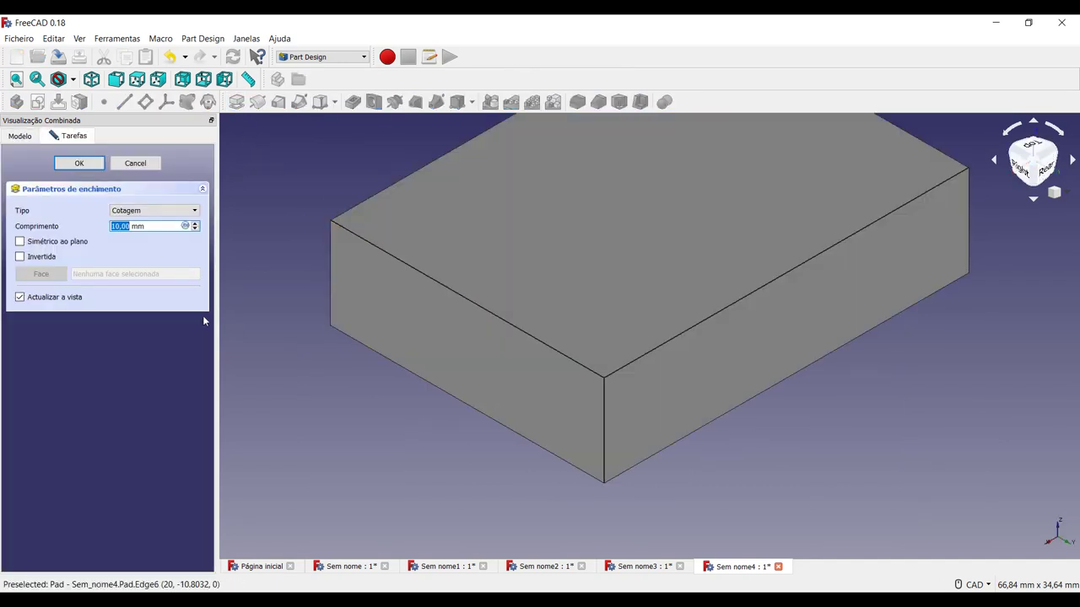
pyautogui.write('2')
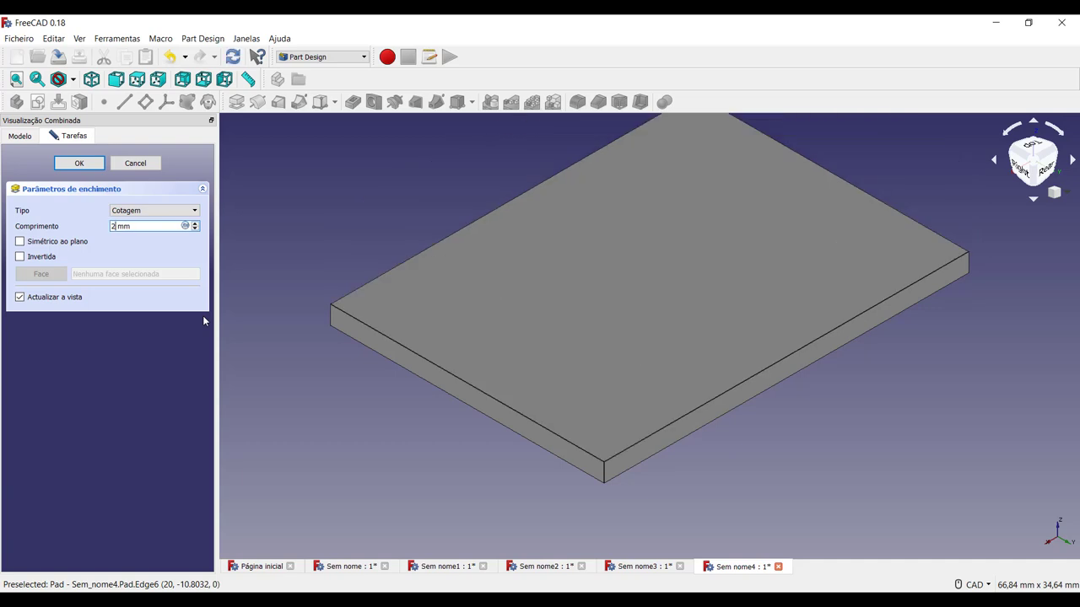
pyautogui.write('0')
pyautogui.press('Return')
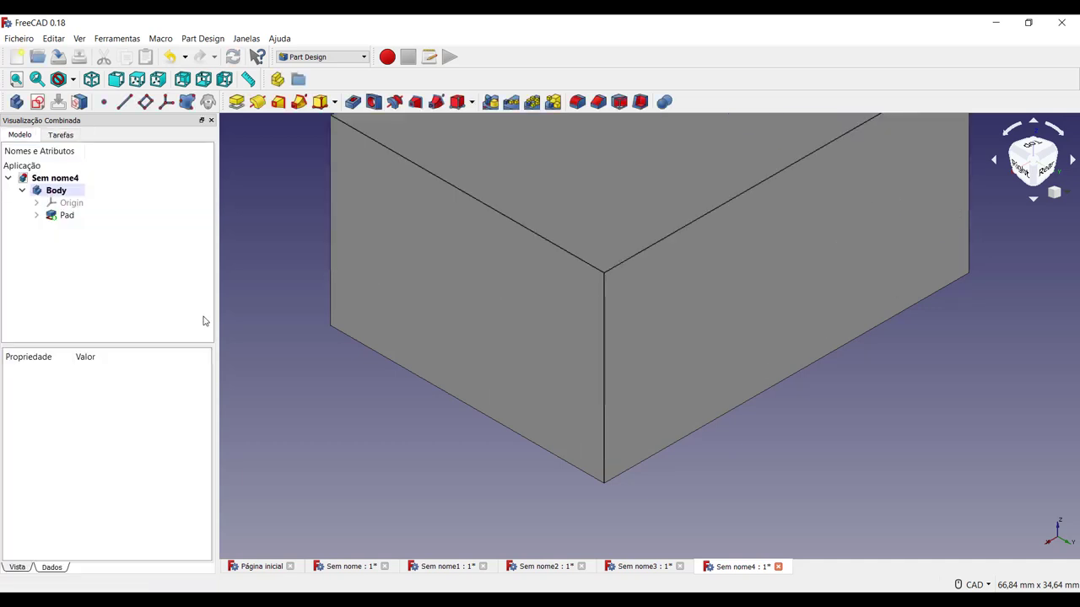
# Start a new sketch on the block's top face
pyautogui.scroll(-4, 763, 378)
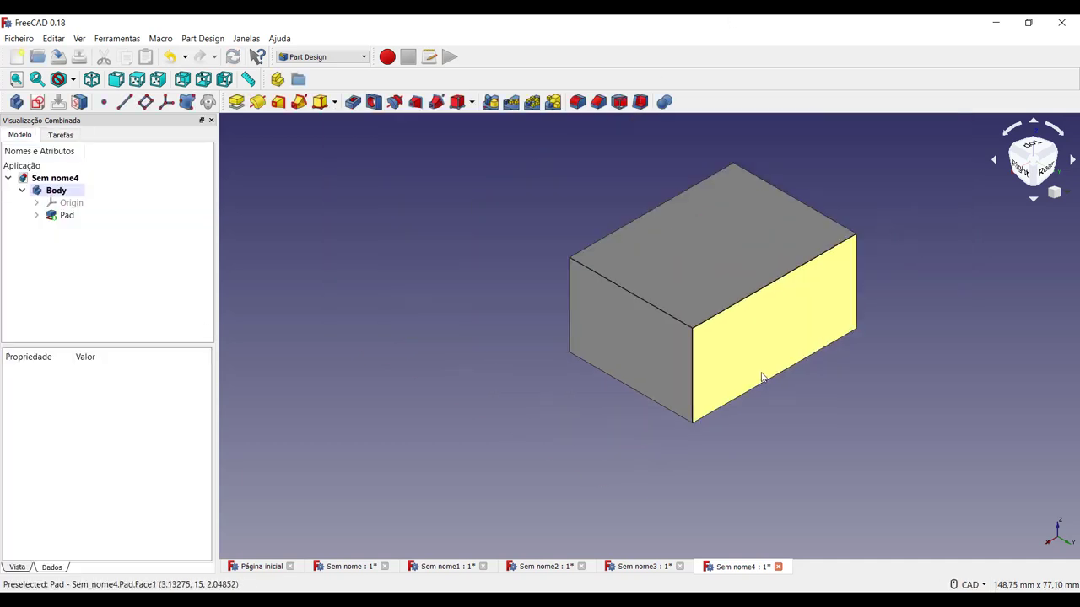
pyautogui.click(701, 244)
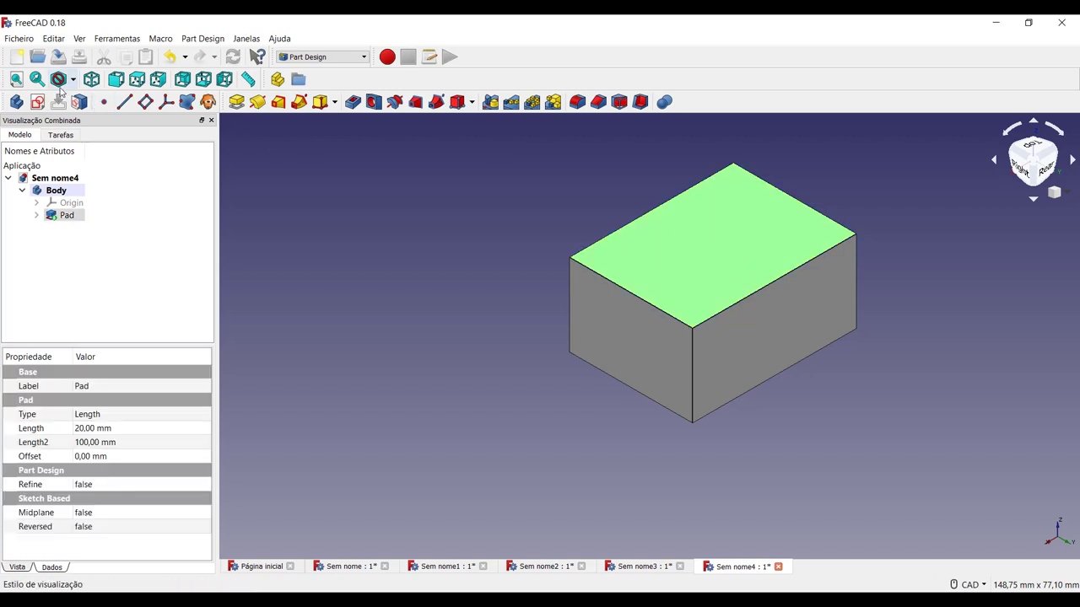
pyautogui.click(37, 102)
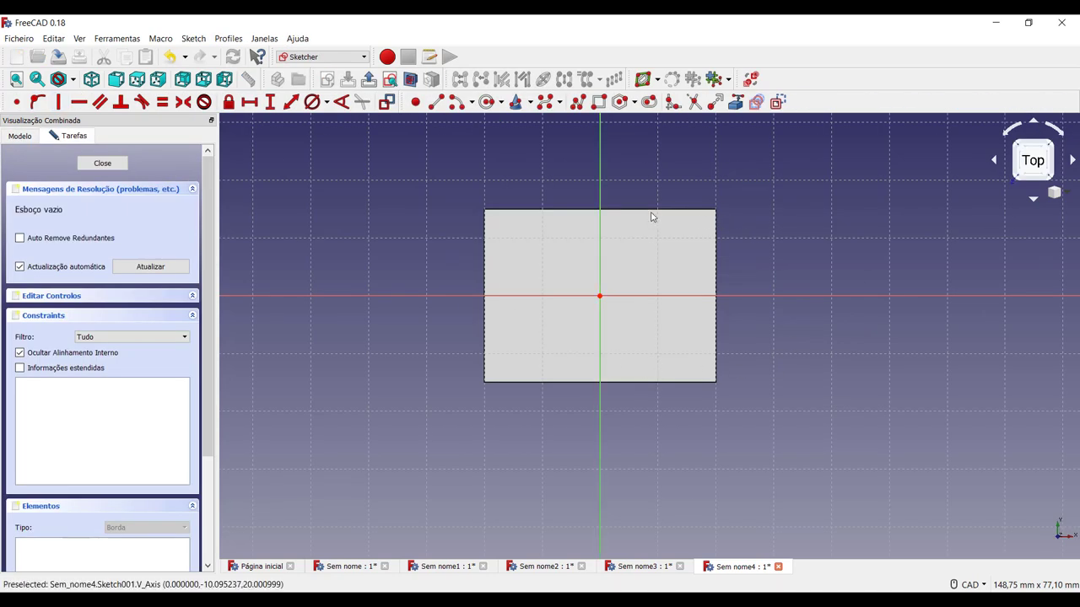
# Draw a second rectangle in the top-face sketch
pyautogui.click(601, 103)
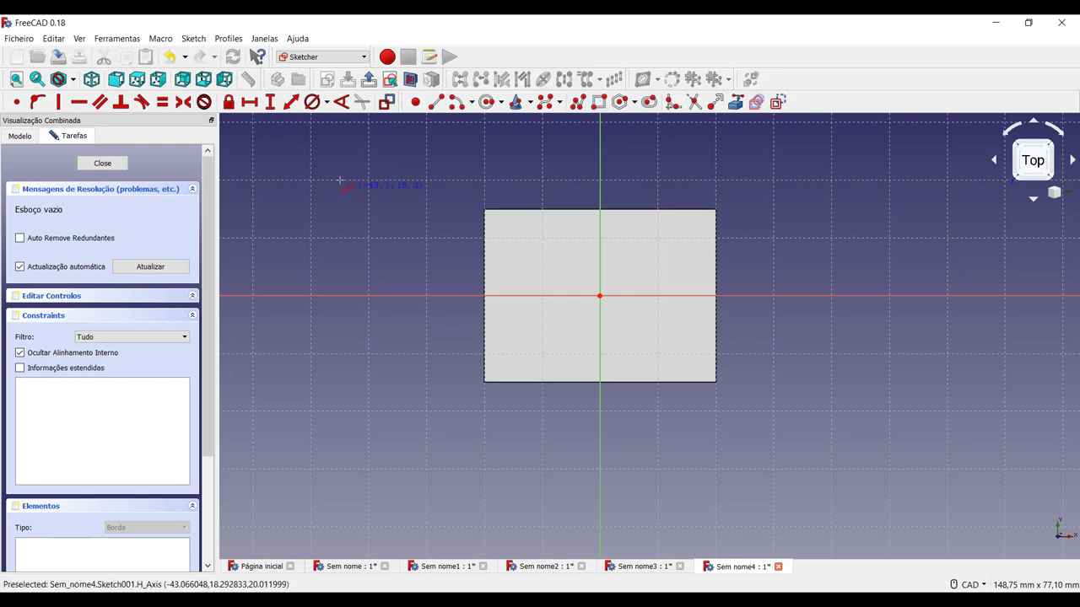
pyautogui.click(288, 158)
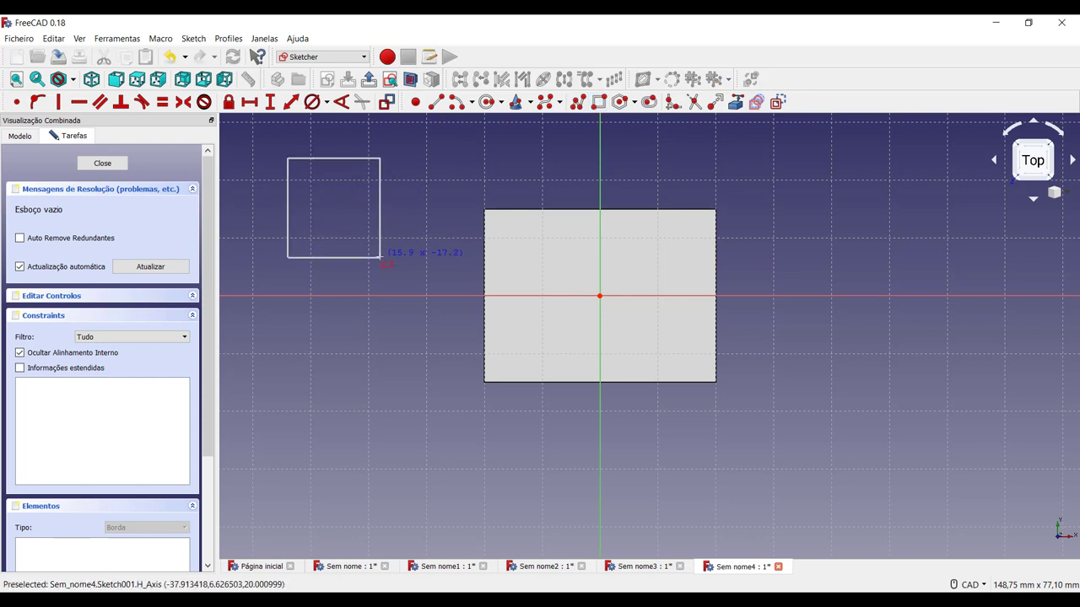
pyautogui.click(381, 255)
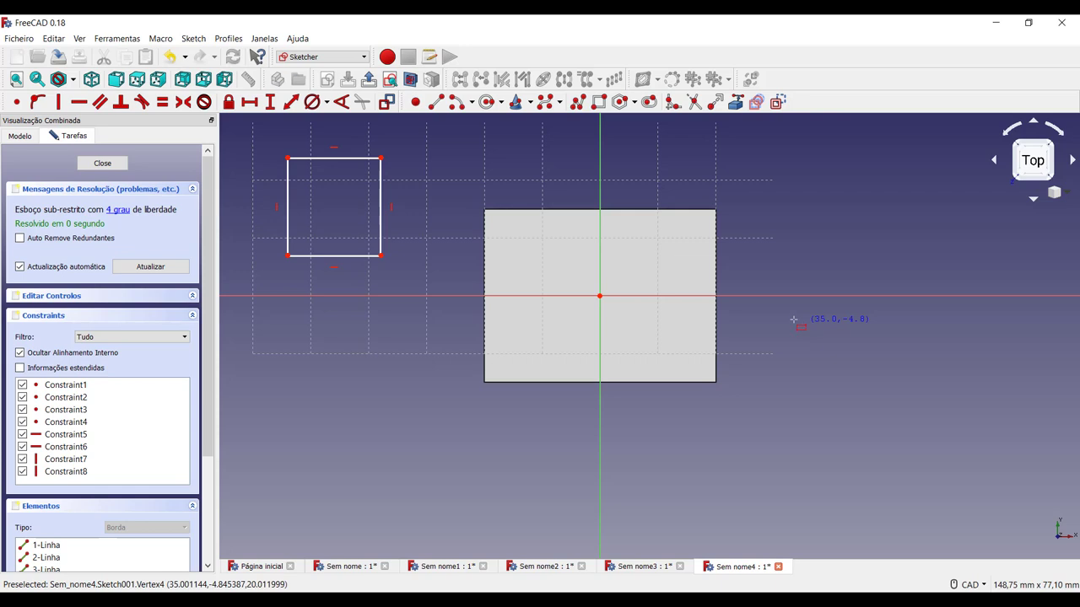
# Dimension the new rectangle 12 mm wide and 15 mm tall
pyautogui.click(321, 158)
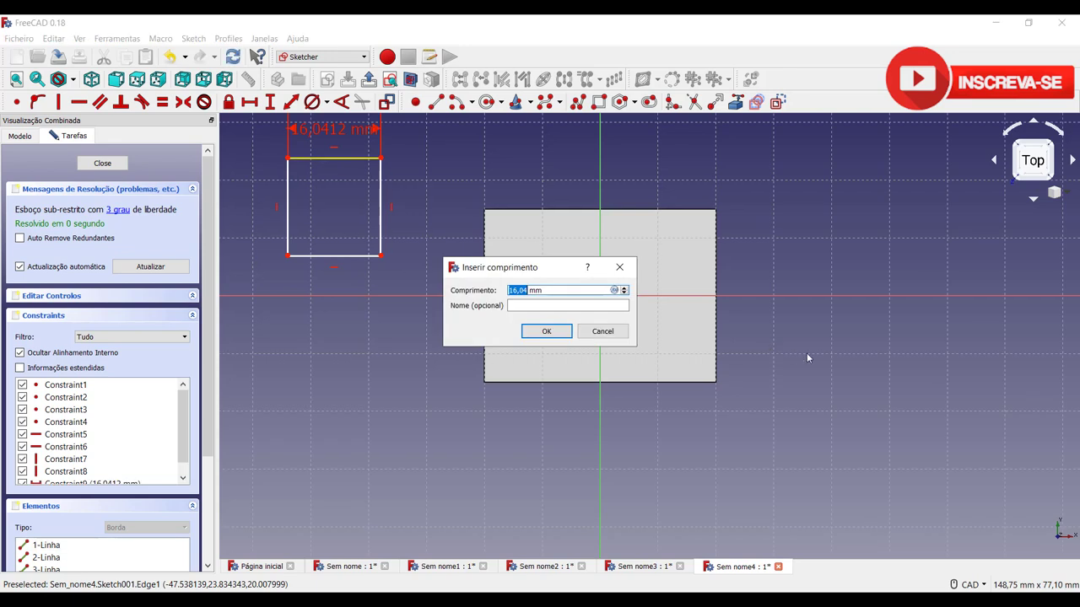
pyautogui.write('12')
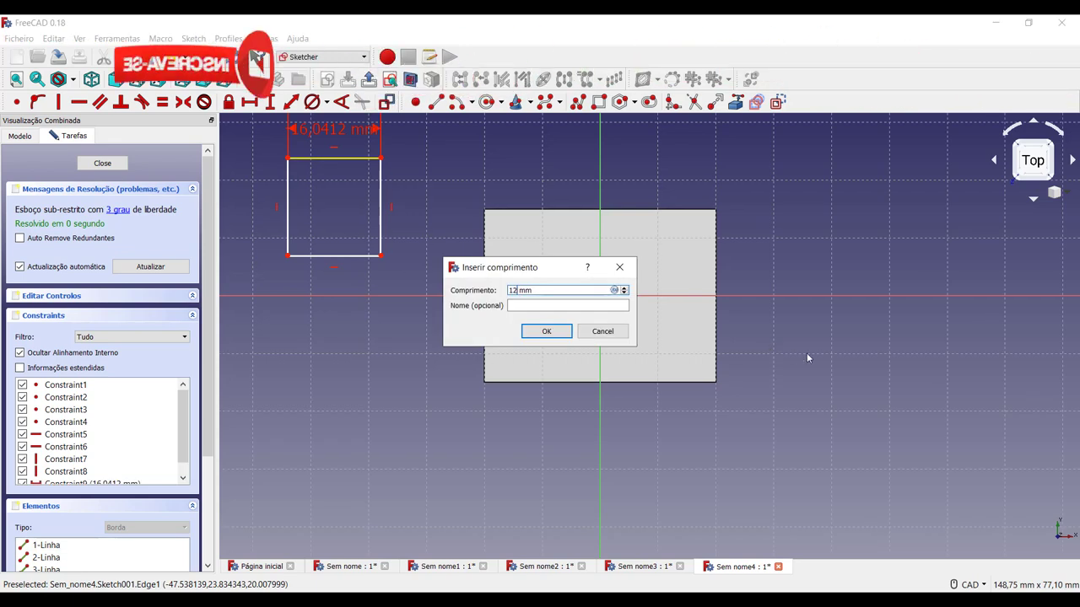
pyautogui.press('Return')
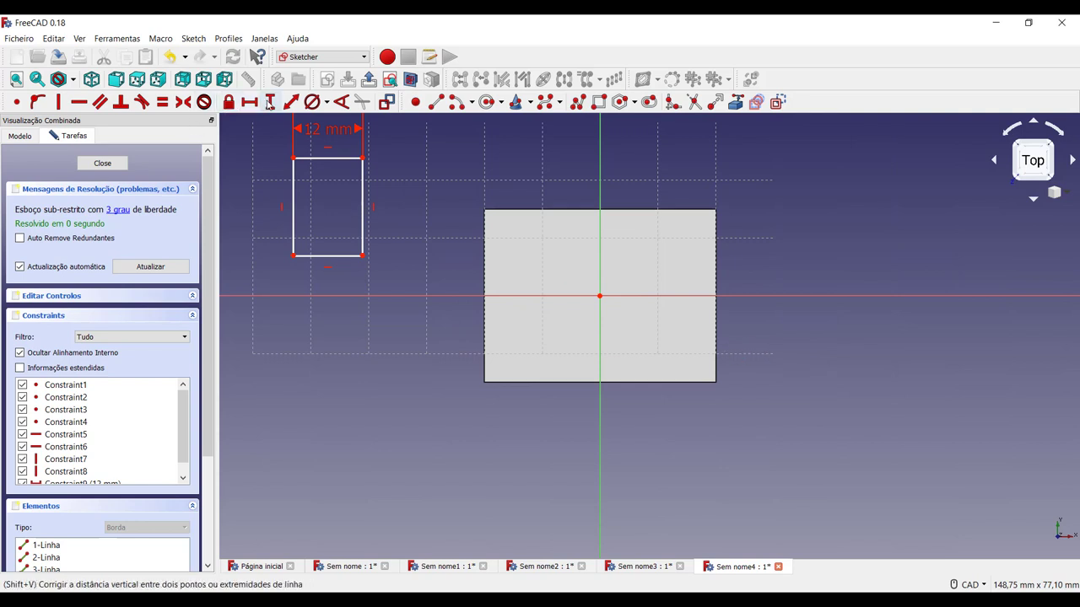
pyautogui.click(363, 232)
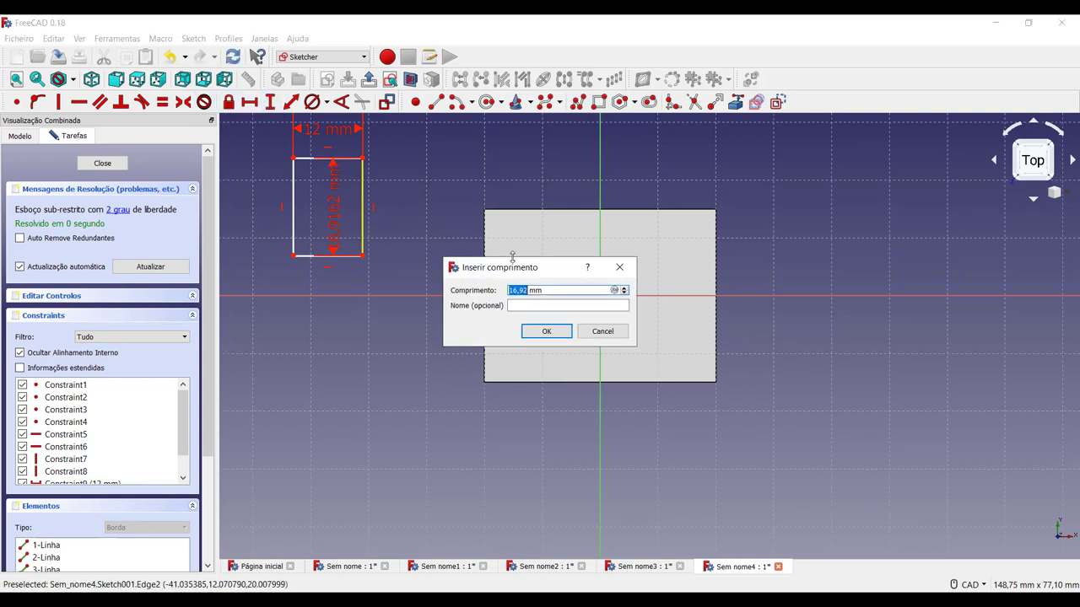
pyautogui.write('15')
pyautogui.press('Return')
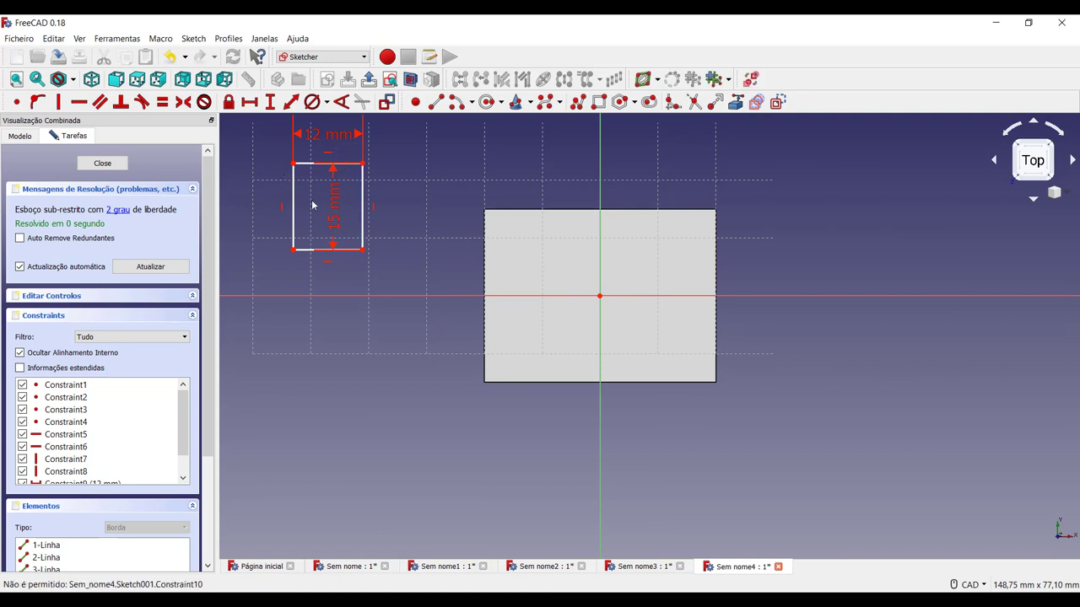
# Move the small rectangle over the block outline
pyautogui.moveTo(334, 215)
pyautogui.mouseDown()
pyautogui.moveTo(432, 219)
pyautogui.moveTo(424, 216)
pyautogui.mouseUp()
pyautogui.moveTo(334, 254); pyautogui.dragTo(708, 482)
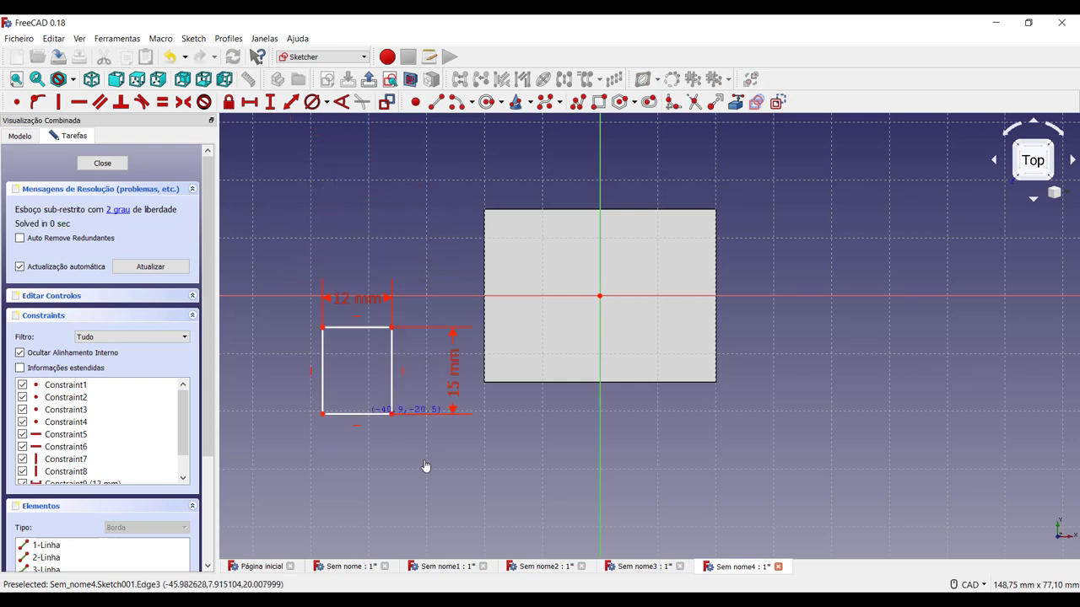
pyautogui.moveTo(844, 366)
pyautogui.mouseDown()
pyautogui.moveTo(427, 359)
pyautogui.moveTo(607, 344)
pyautogui.mouseUp()
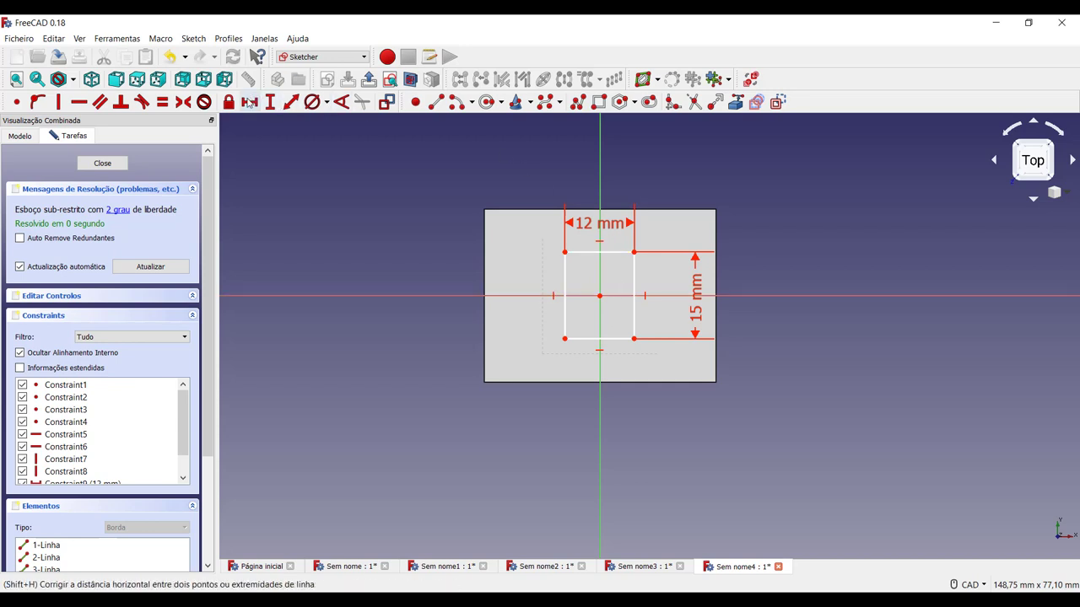
# Fix the rectangle 6 mm horizontally and 7,5 mm vertically from the origin
pyautogui.click(634, 253)
pyautogui.click(600, 296)
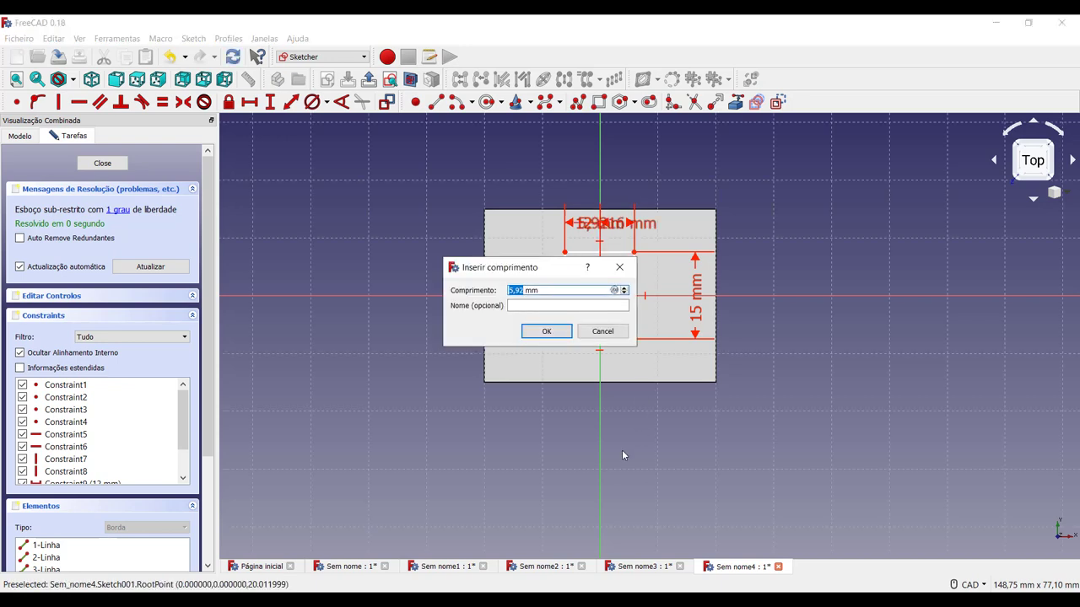
pyautogui.write('6')
pyautogui.press('Return')
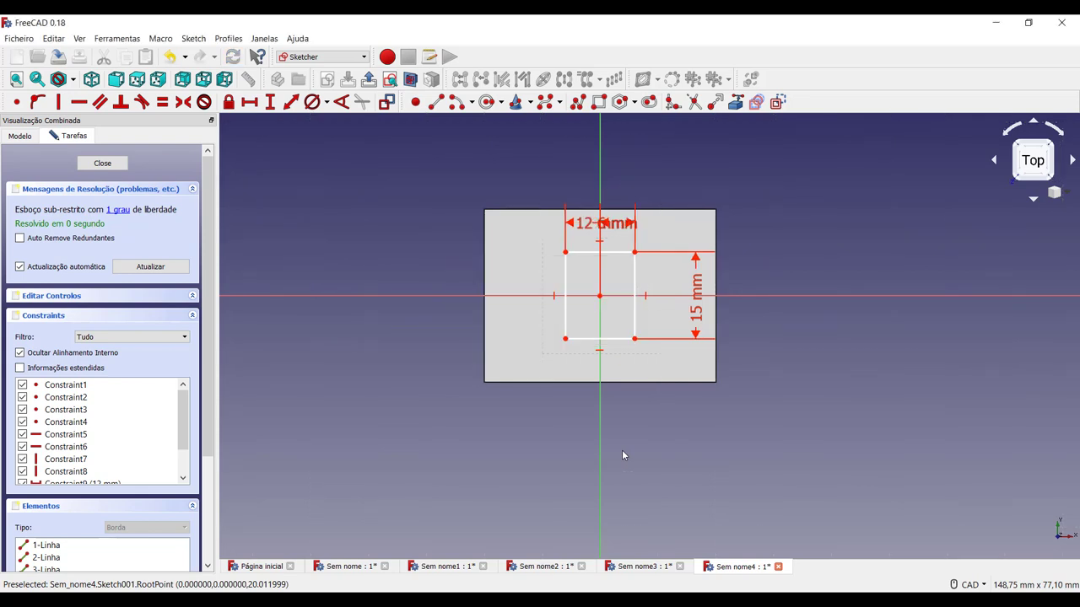
pyautogui.click(270, 103)
pyautogui.click(600, 297)
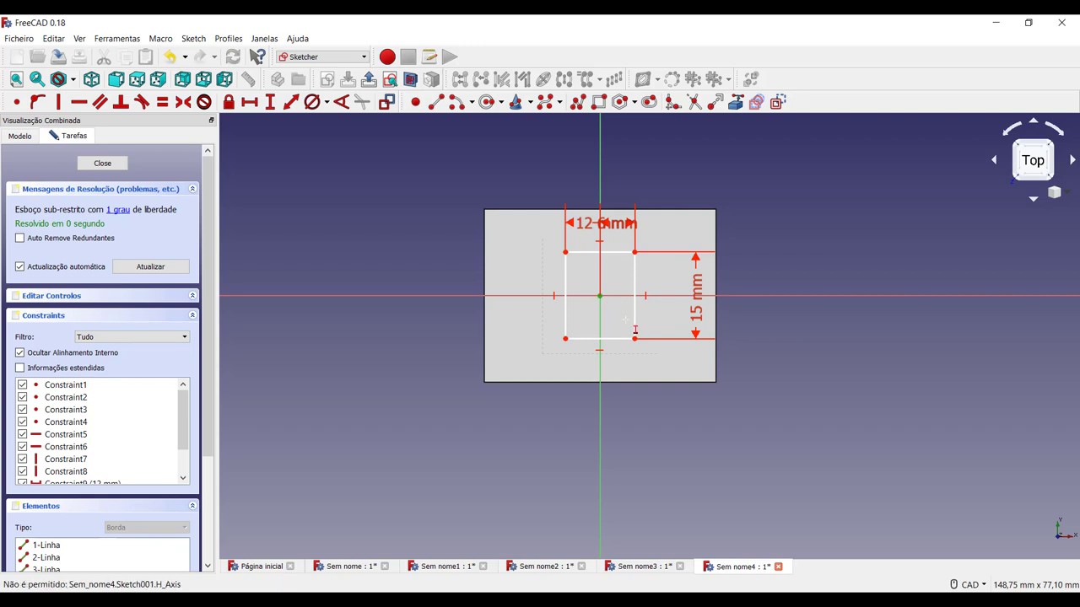
pyautogui.click(634, 338)
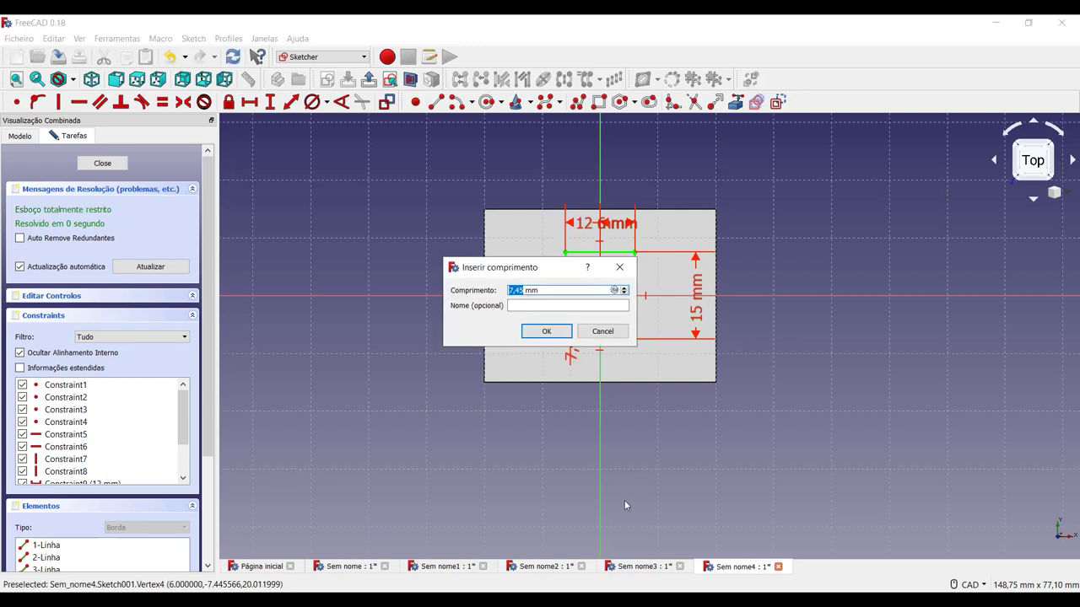
pyautogui.write('7,5')
pyautogui.press('Return')
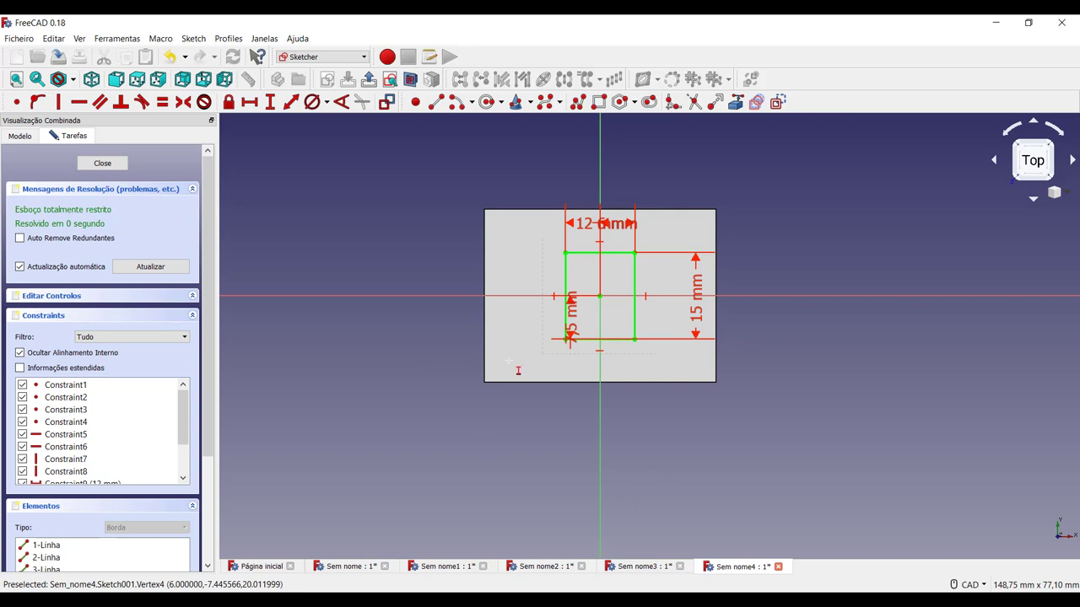
# Move the 7,5, 12, 6 and 15 mm dimensions clear, then close the sketch
pyautogui.moveTo(571, 329); pyautogui.dragTo(406, 442)
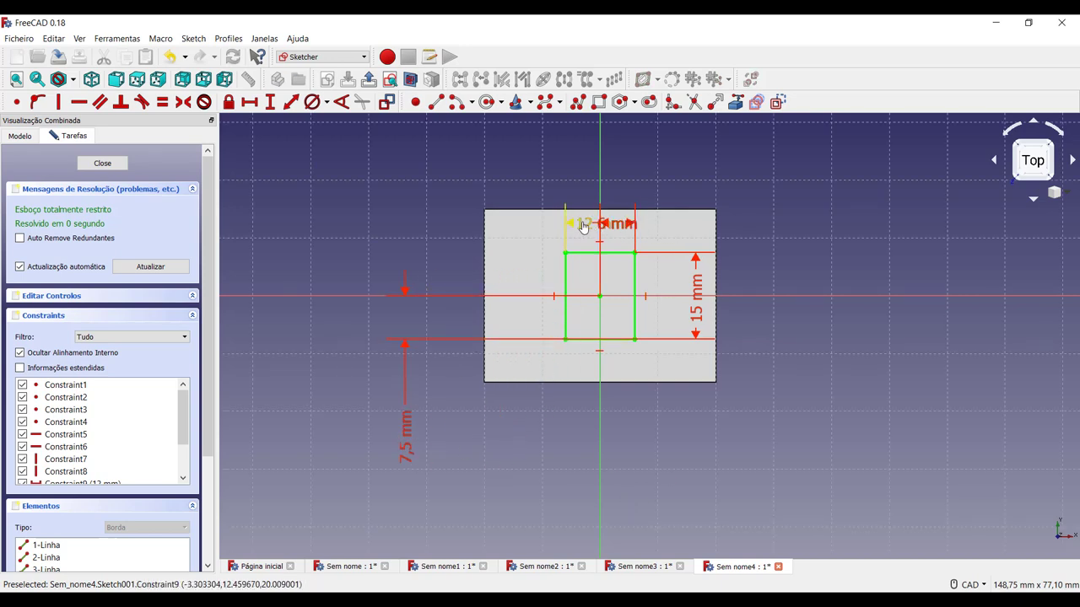
pyautogui.moveTo(570, 221)
pyautogui.mouseDown()
pyautogui.moveTo(578, 157)
pyautogui.moveTo(500, 159)
pyautogui.mouseUp()
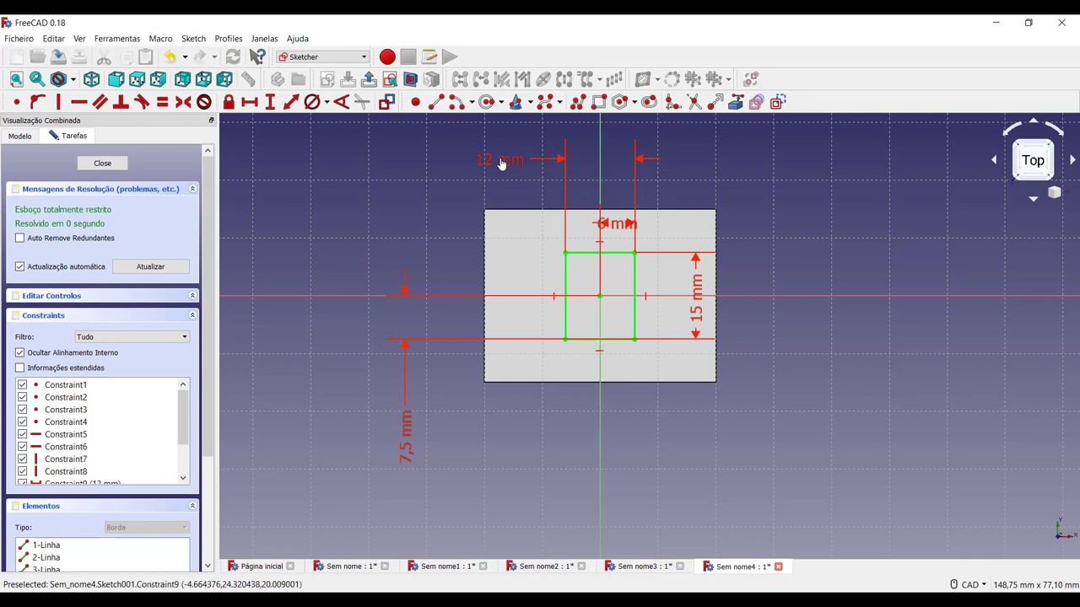
pyautogui.moveTo(631, 228); pyautogui.dragTo(681, 186)
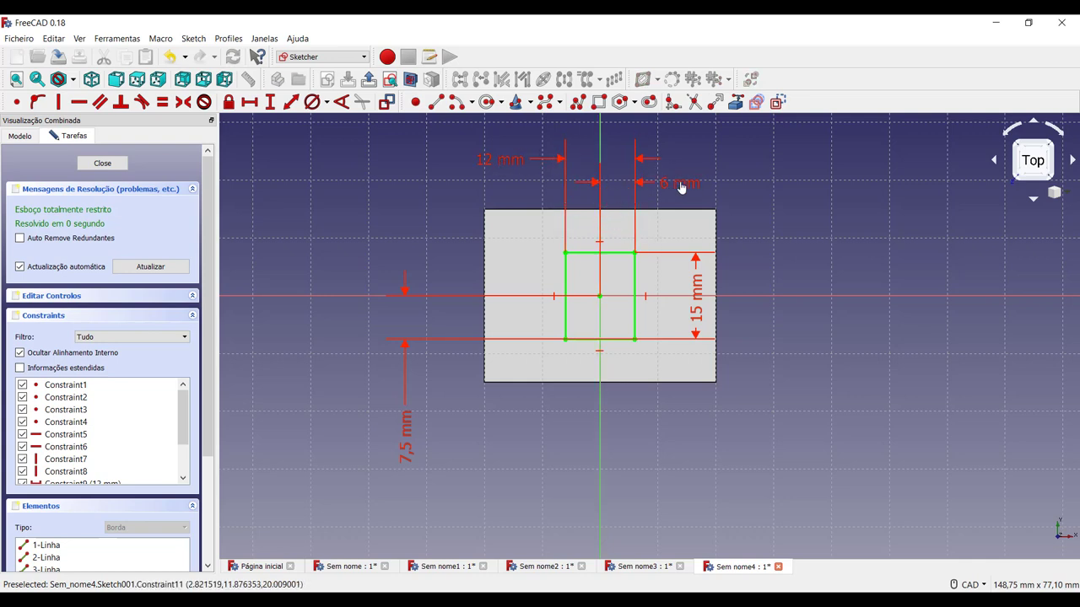
pyautogui.moveTo(696, 312); pyautogui.dragTo(751, 324)
pyautogui.click(103, 162)
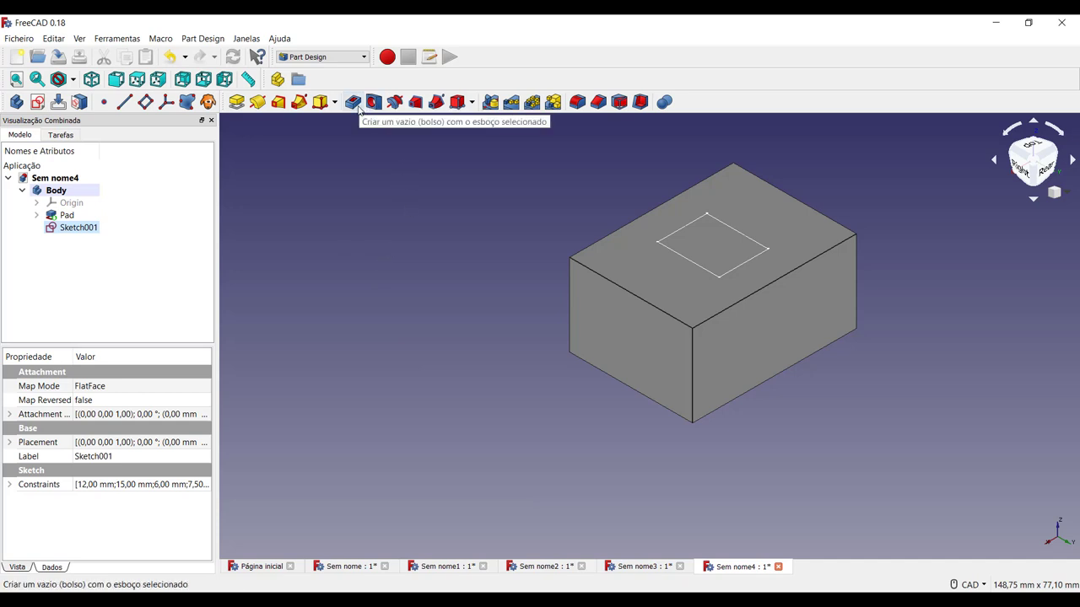
pyautogui.click(359, 108)
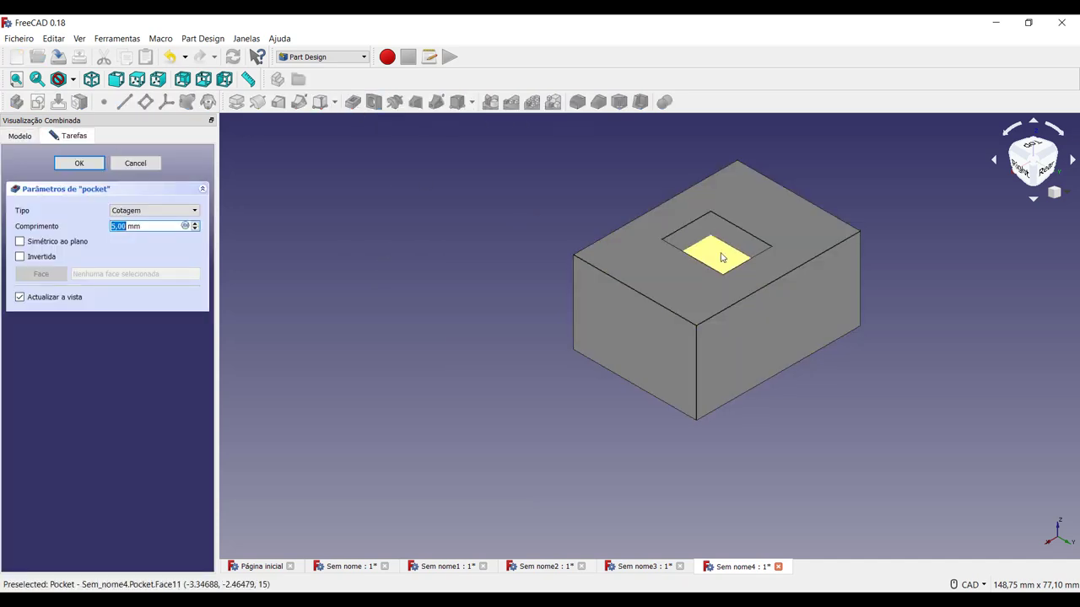
pyautogui.click(174, 211)
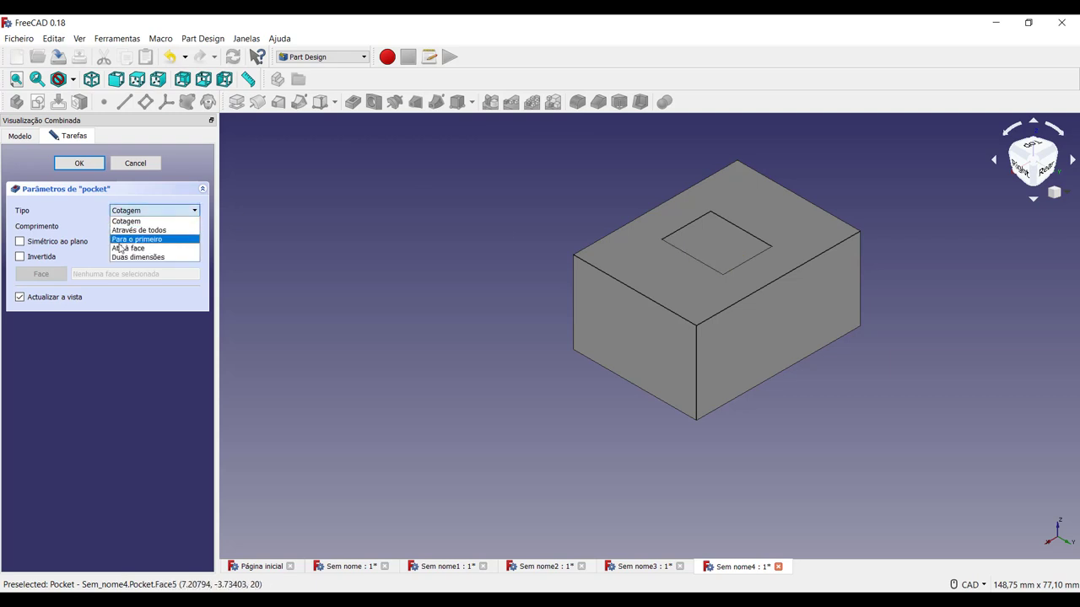
pyautogui.click(139, 230)
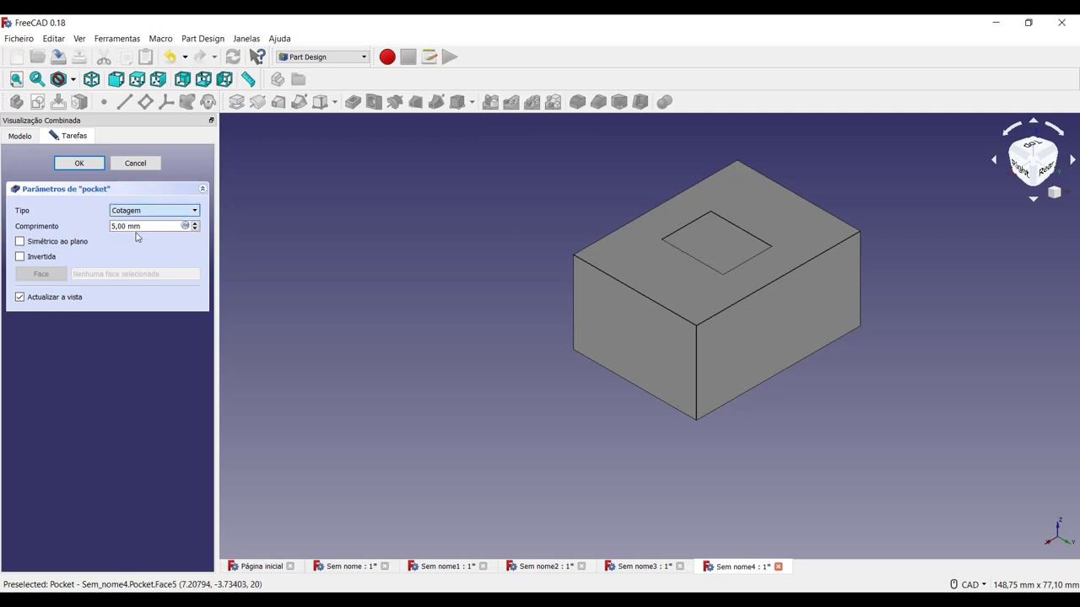
pyautogui.click(66, 159)
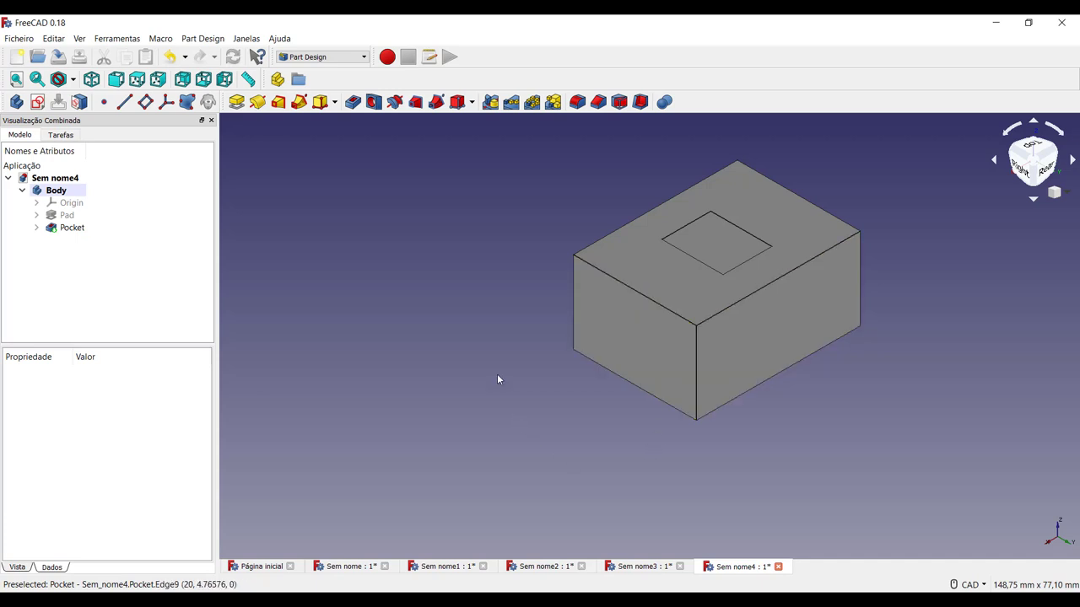
# Sketch a closed four-point polyline outline on the block's side face
pyautogui.click(620, 339)
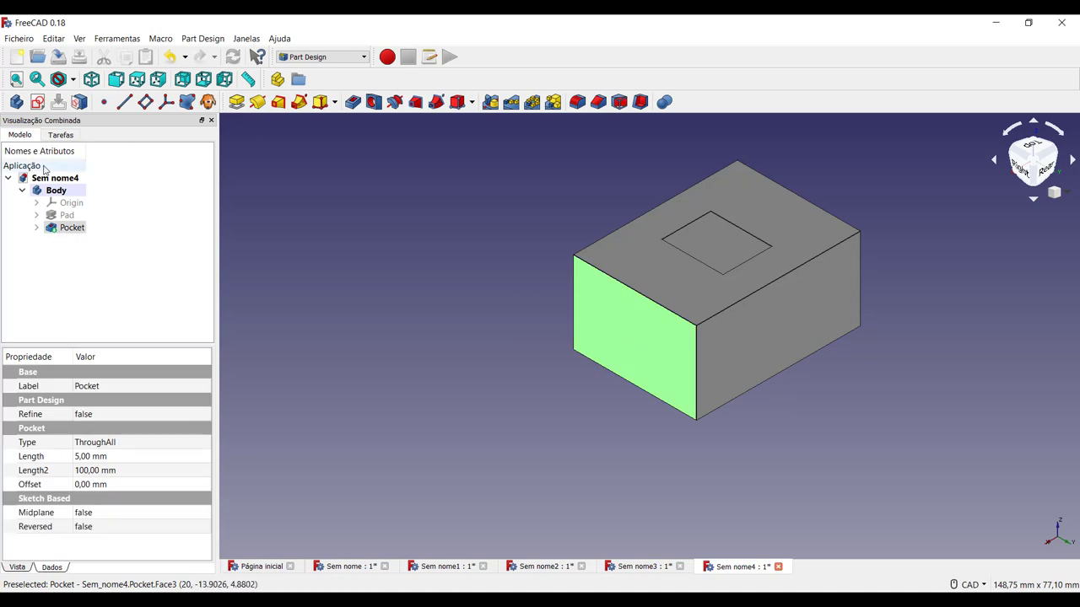
pyautogui.click(38, 102)
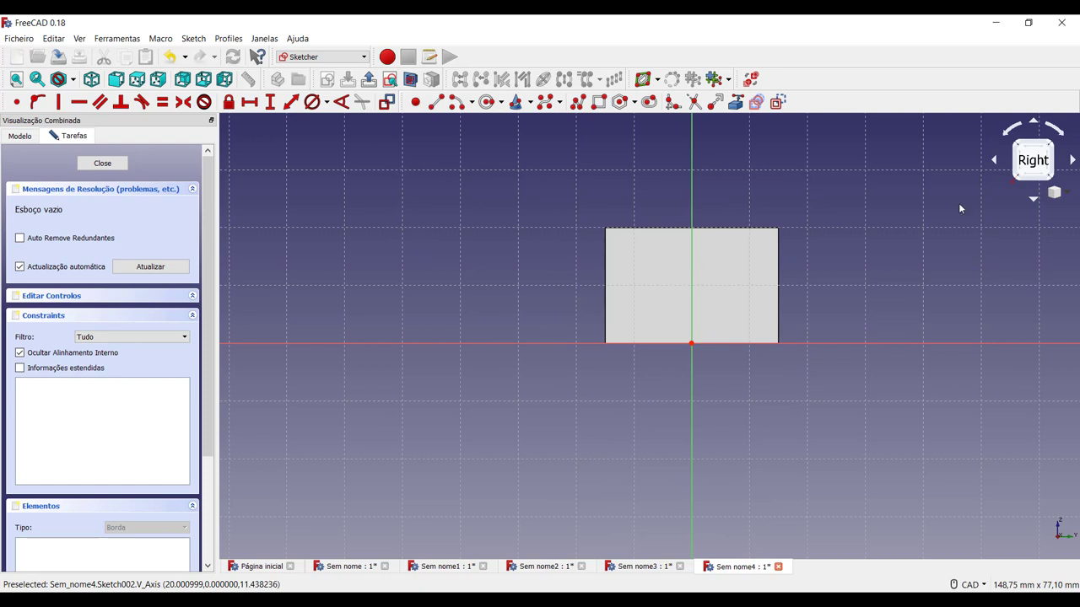
pyautogui.click(578, 102)
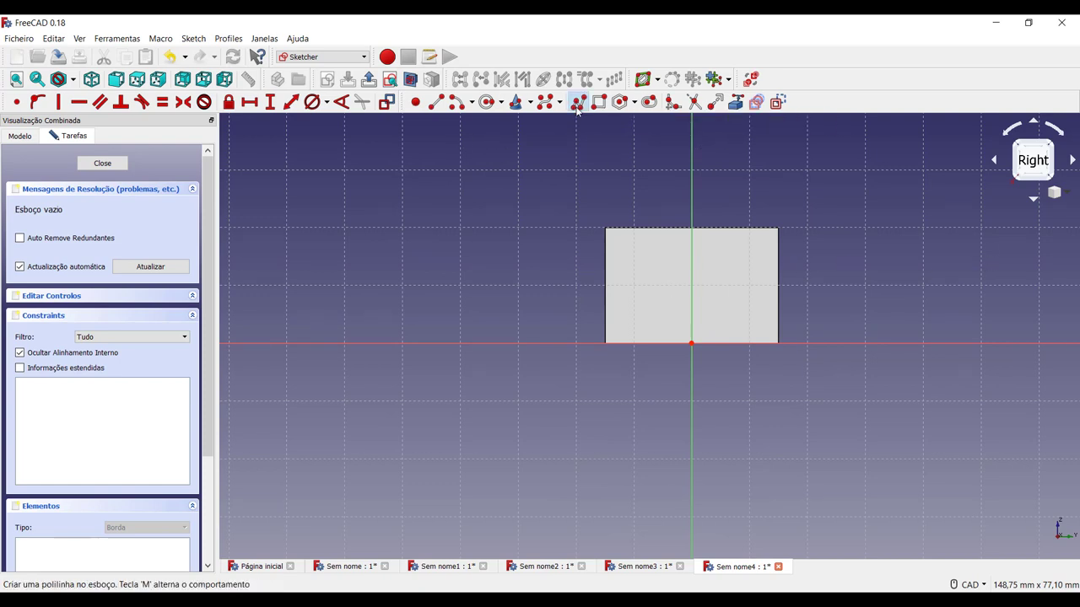
pyautogui.click(426, 197)
pyautogui.click(502, 182)
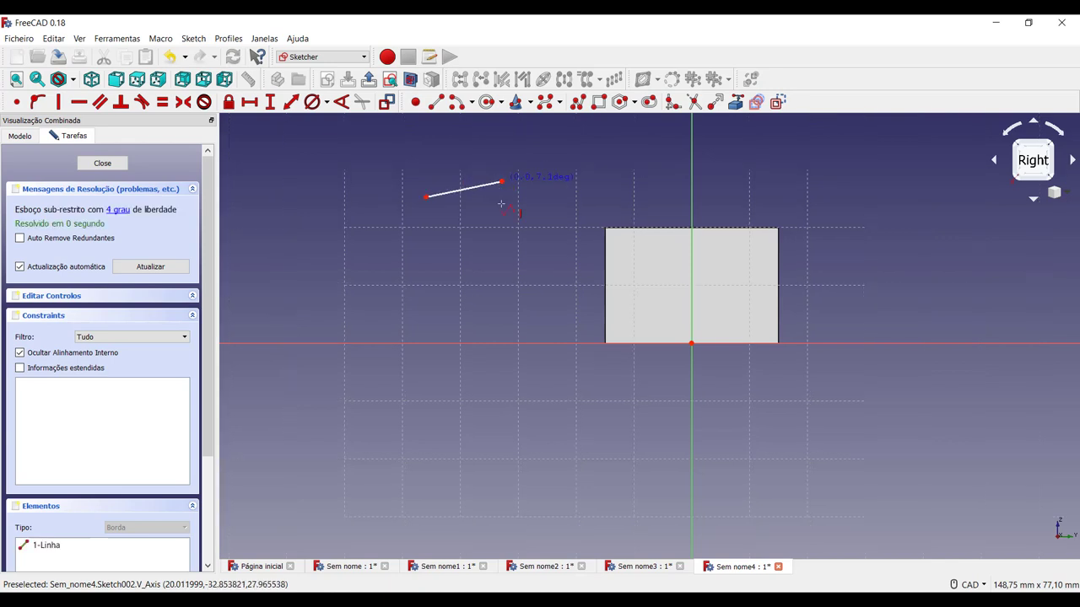
pyautogui.click(489, 259)
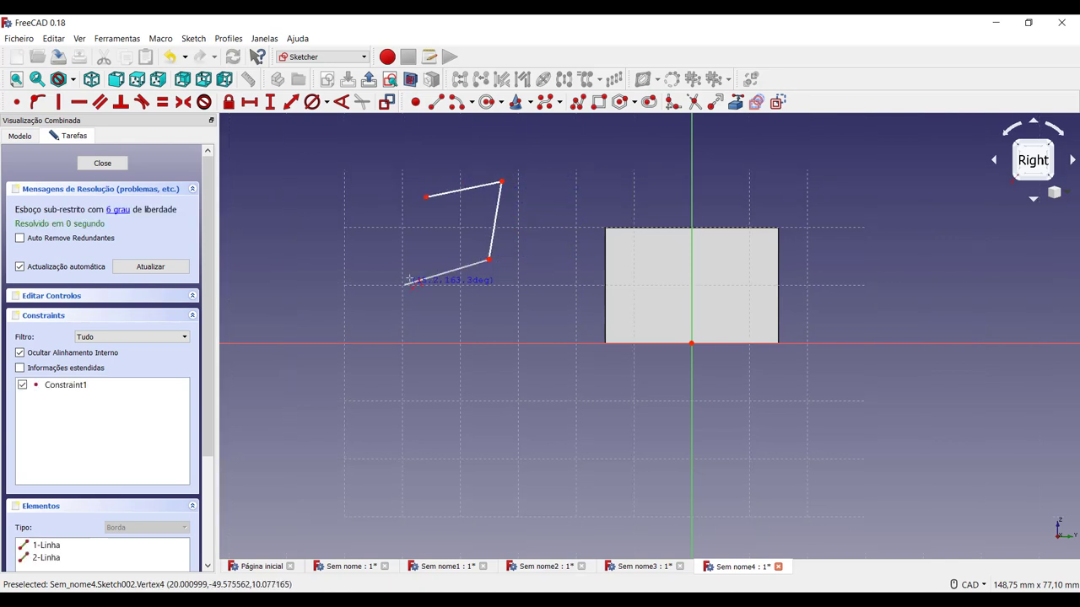
pyautogui.click(426, 248)
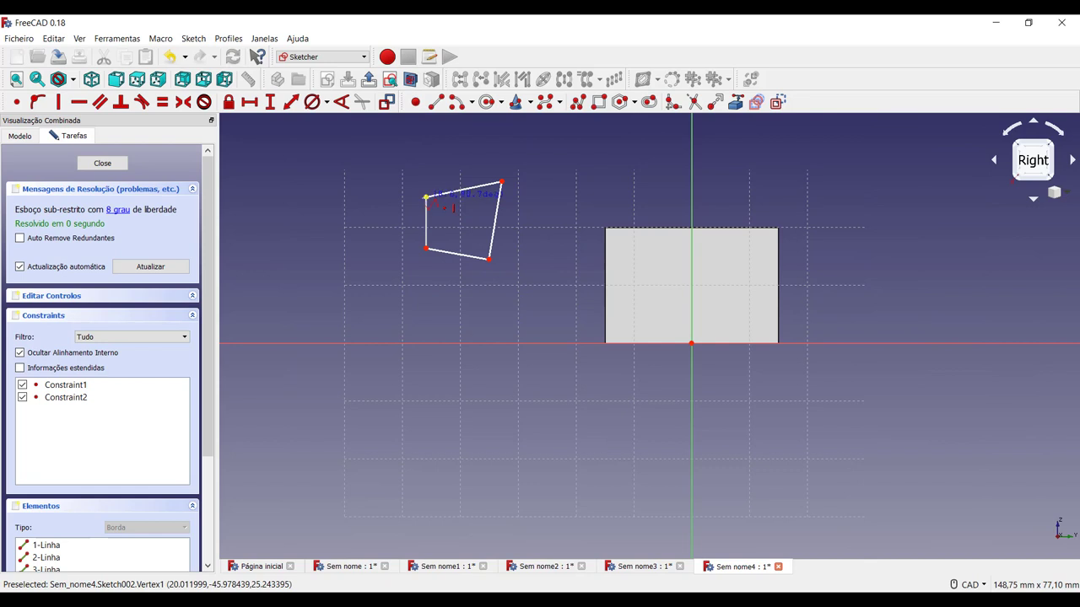
pyautogui.click(426, 198)
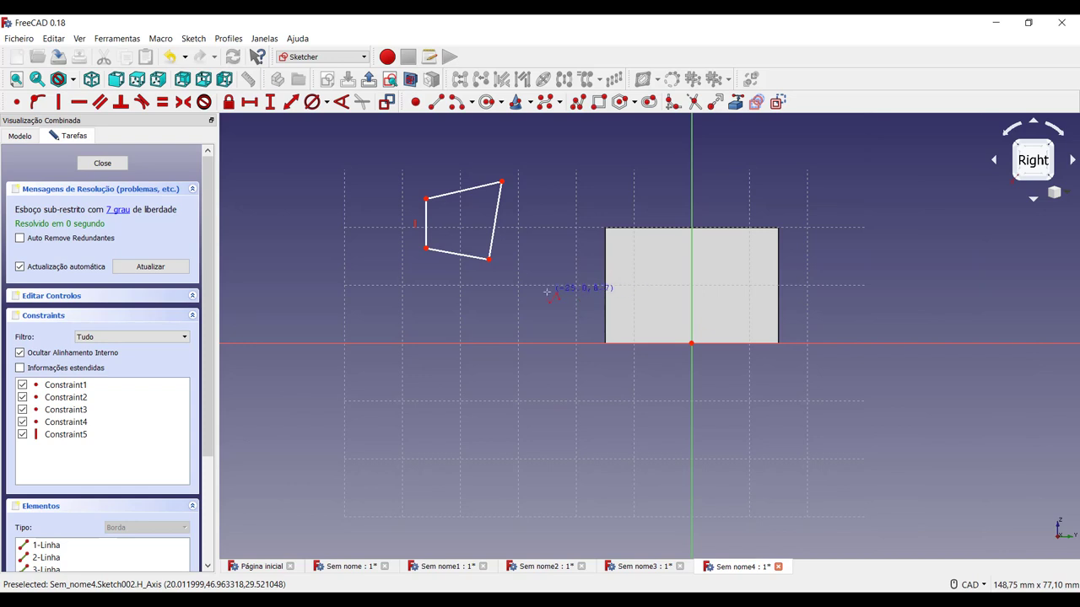
# Delete the outline's slanted right side
pyautogui.moveTo(495, 221)
pyautogui.mouseDown()
pyautogui.moveTo(529, 254)
pyautogui.moveTo(505, 223)
pyautogui.mouseUp()
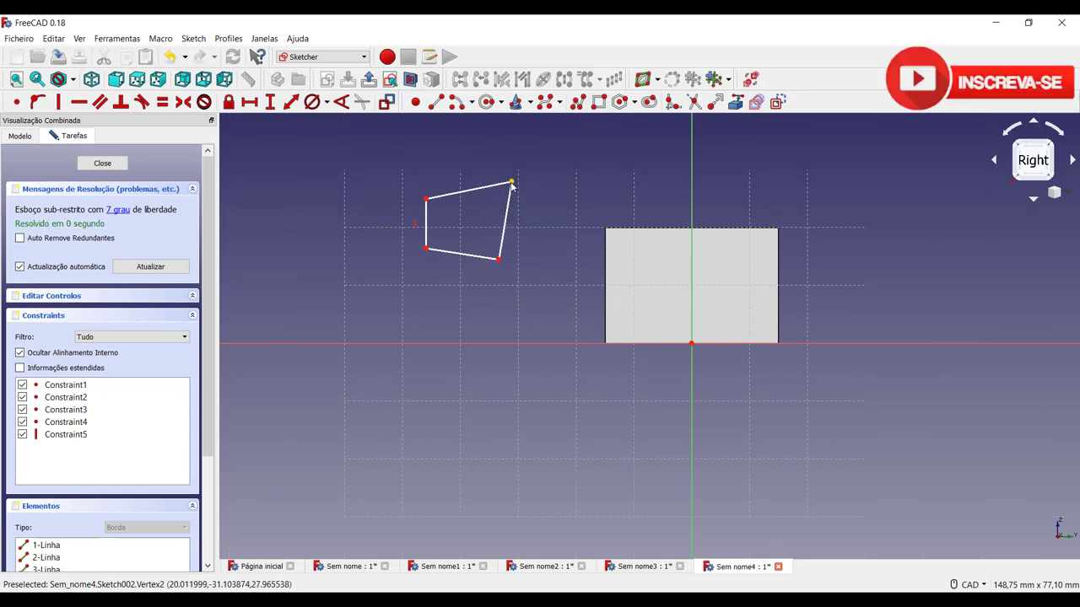
pyautogui.click(511, 183)
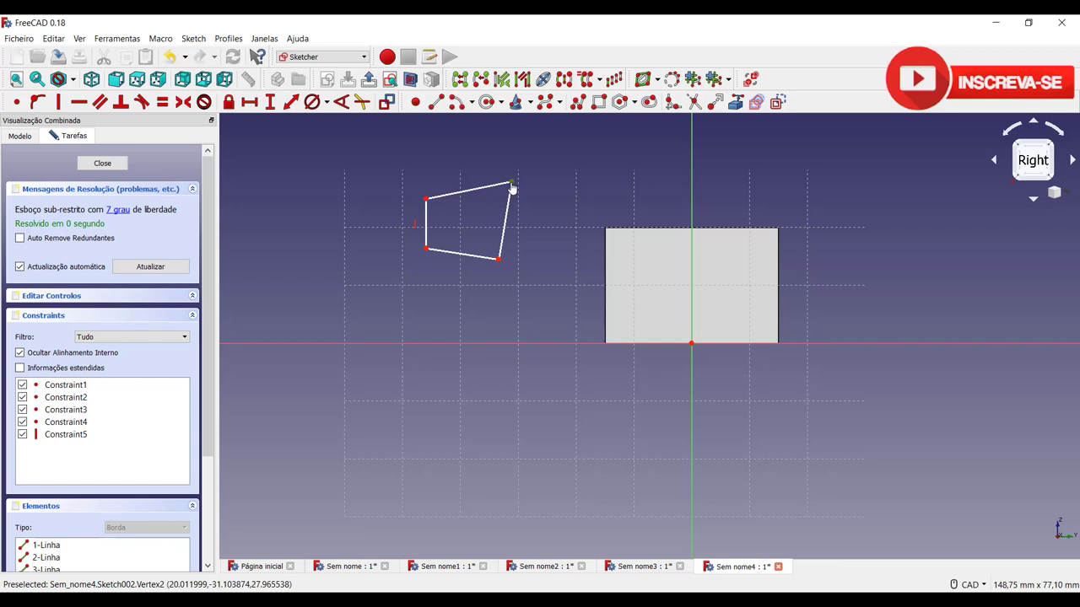
pyautogui.click(510, 194)
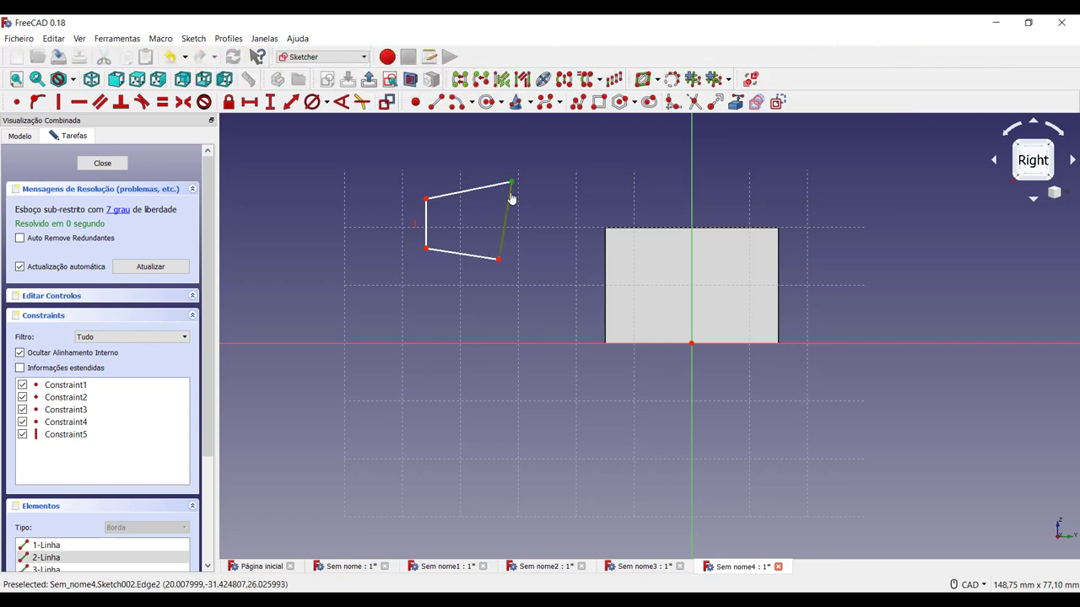
pyautogui.press('Delete')
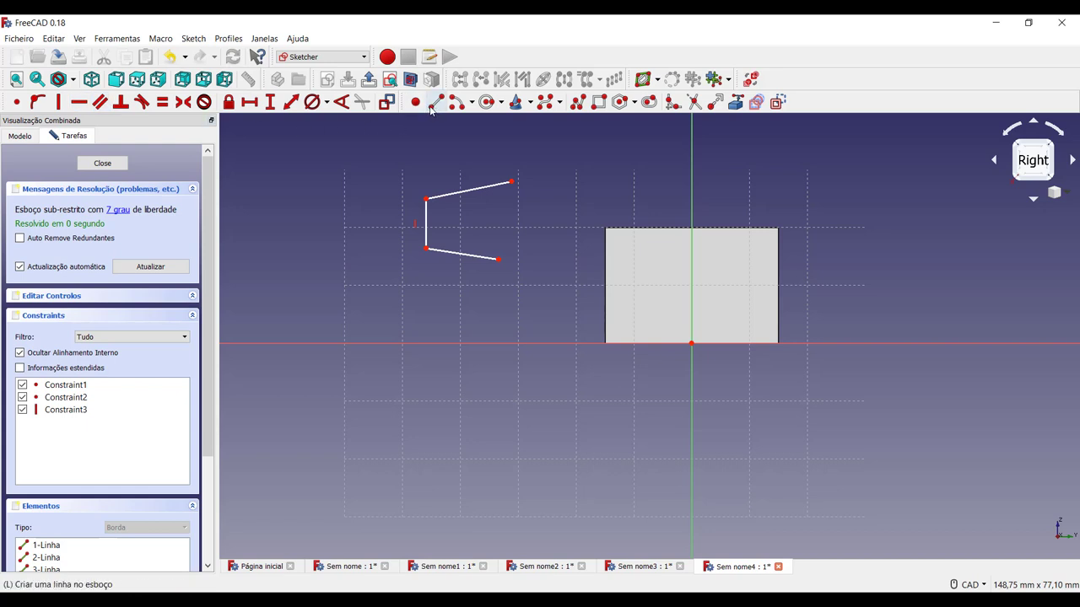
# Draw a replacement right side, coincident with the top and bottom corners
pyautogui.click(512, 182)
pyautogui.click(504, 250)
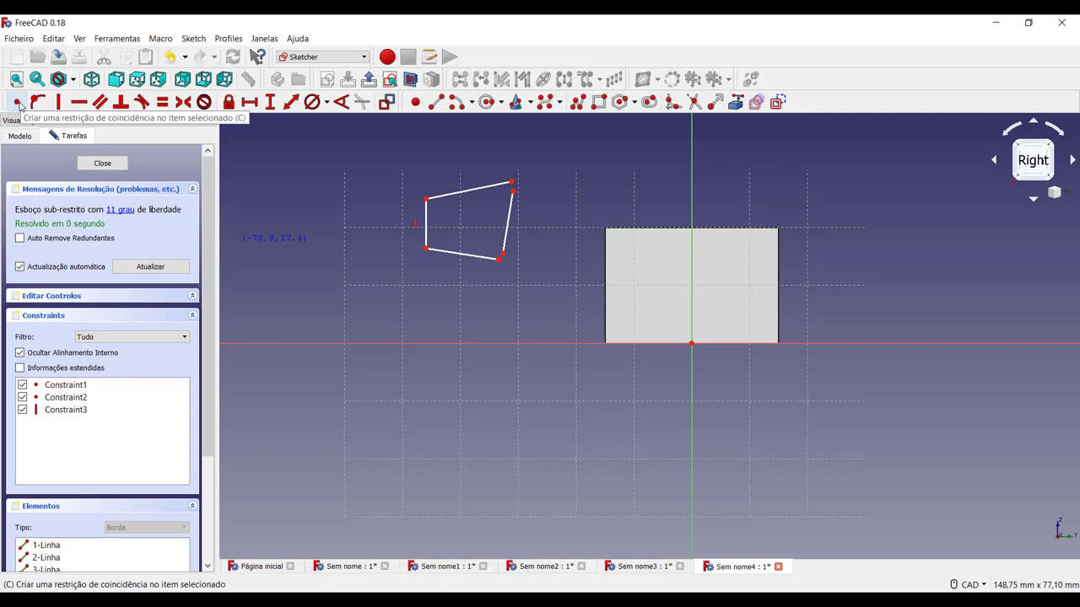
pyautogui.click(20, 105)
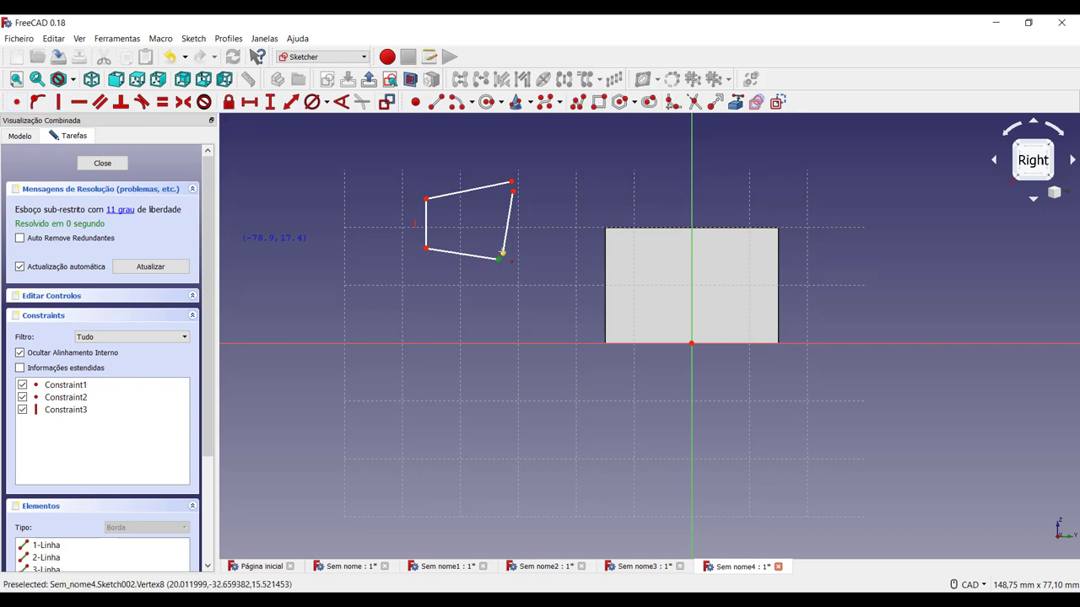
pyautogui.click(503, 253)
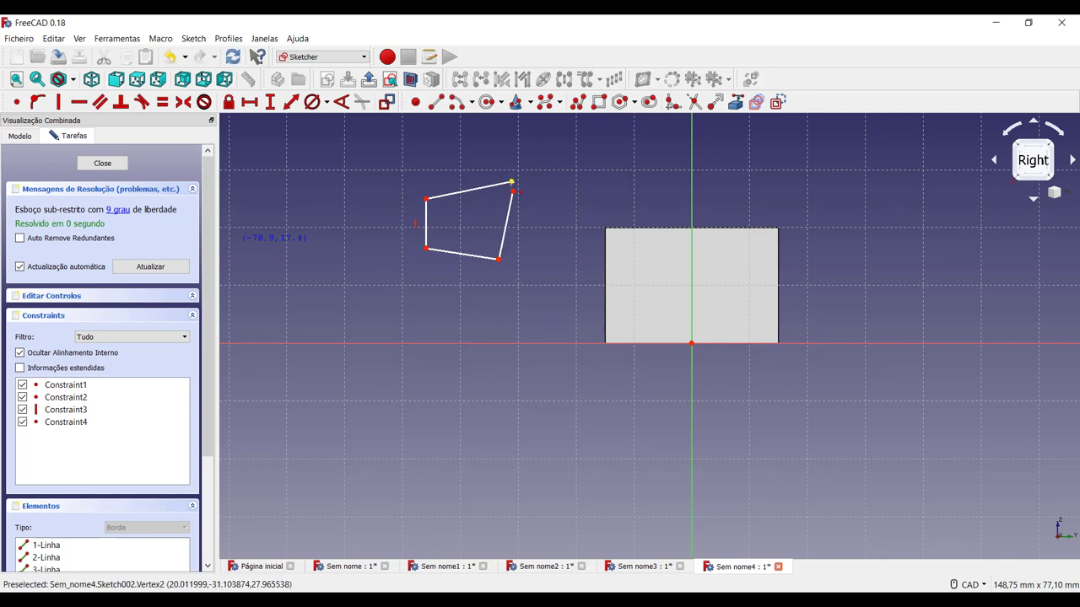
pyautogui.click(510, 183)
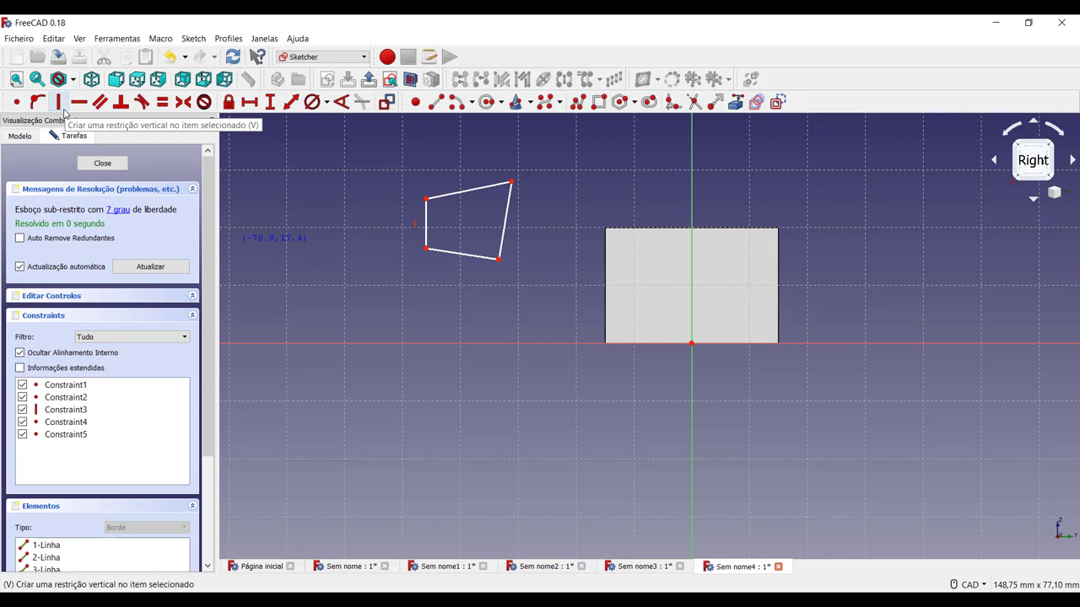
# Constrain the right side vertical and the top and bottom sides horizontal
pyautogui.click(61, 106)
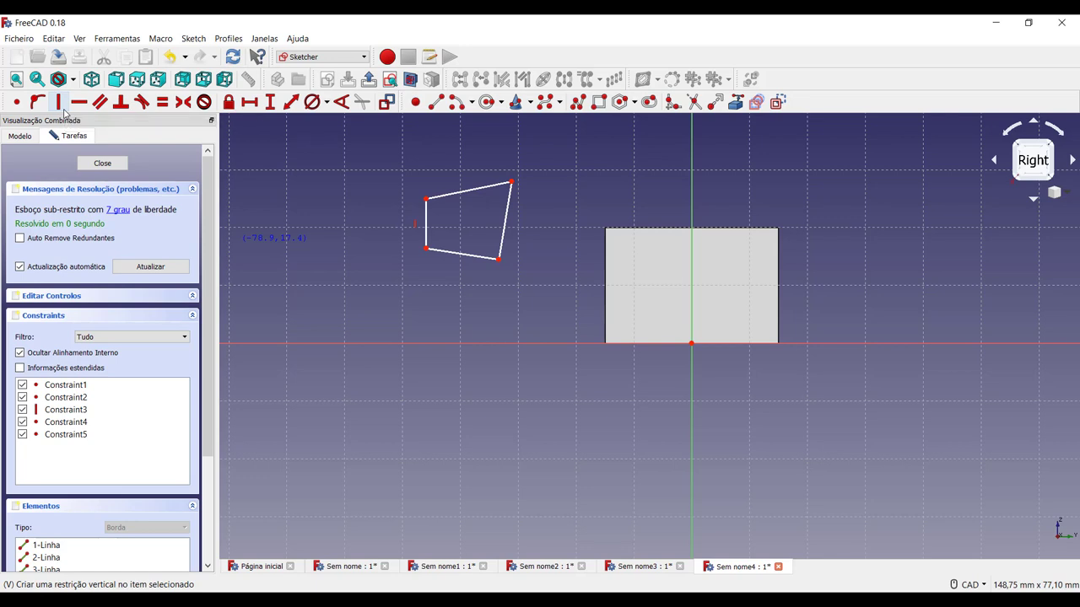
pyautogui.click(503, 232)
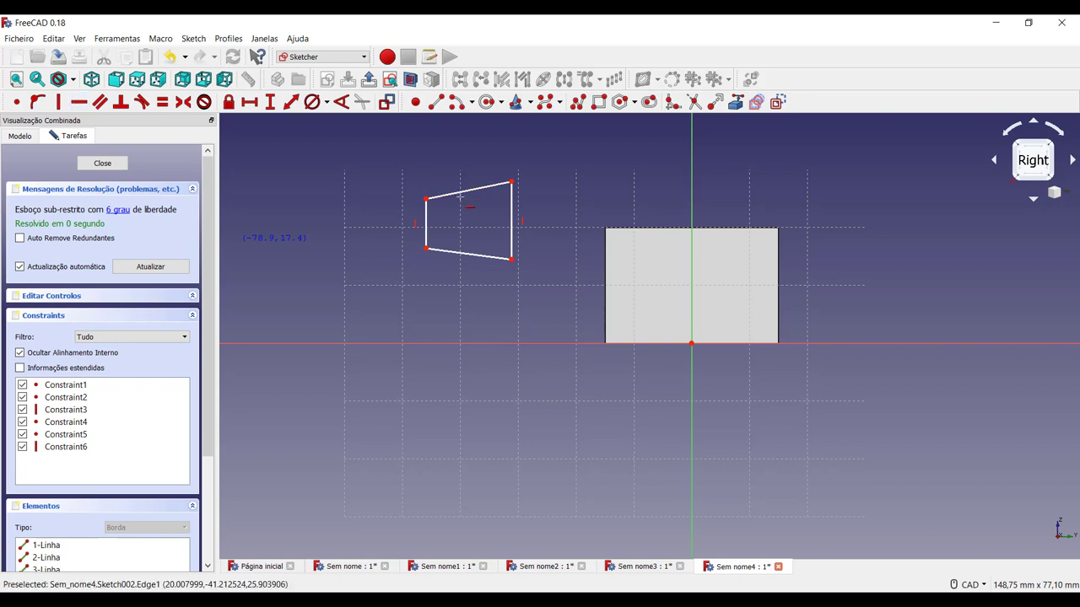
pyautogui.click(464, 192)
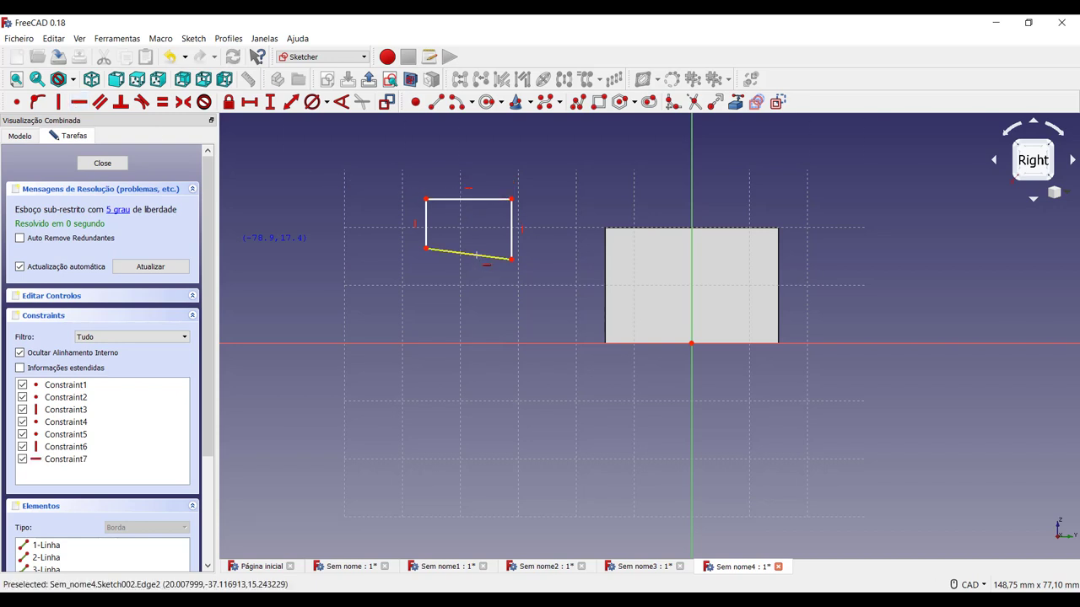
pyautogui.click(477, 254)
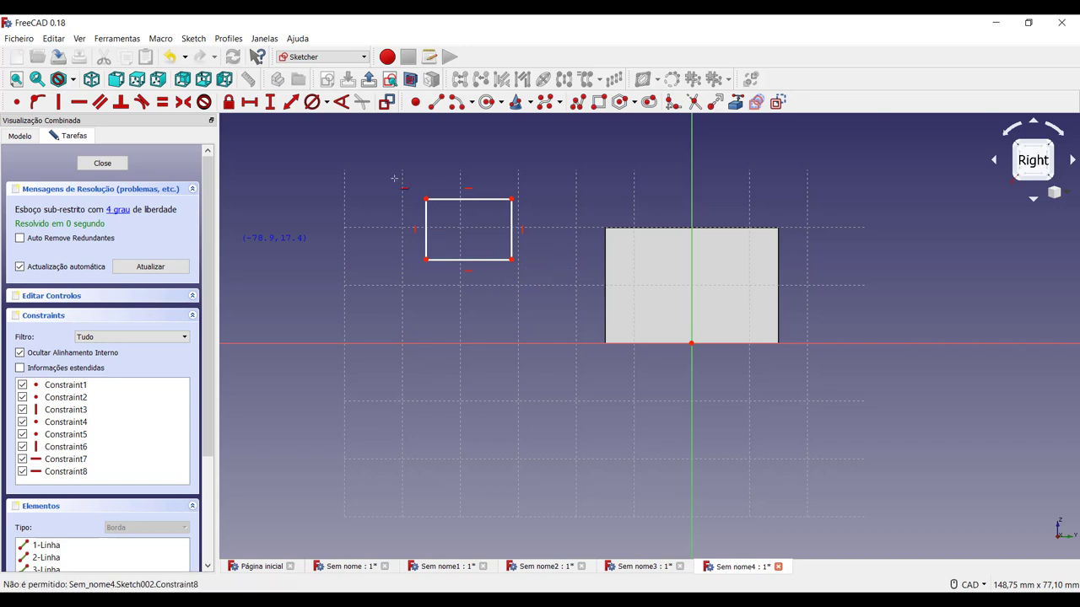
# Dimension the rectangle 10 mm wide and 15 mm tall
pyautogui.click(249, 102)
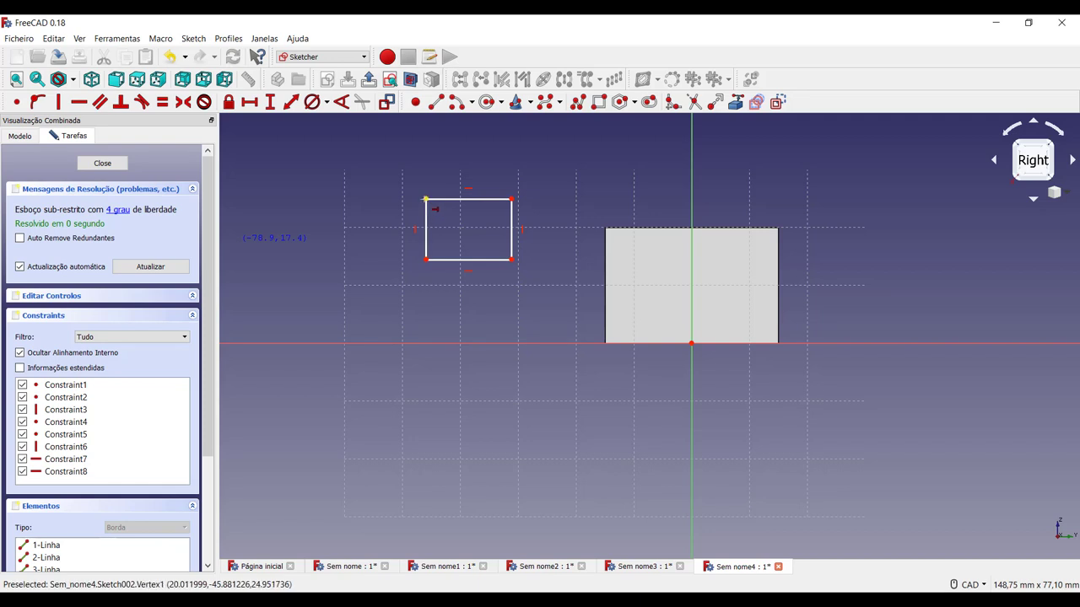
pyautogui.click(437, 200)
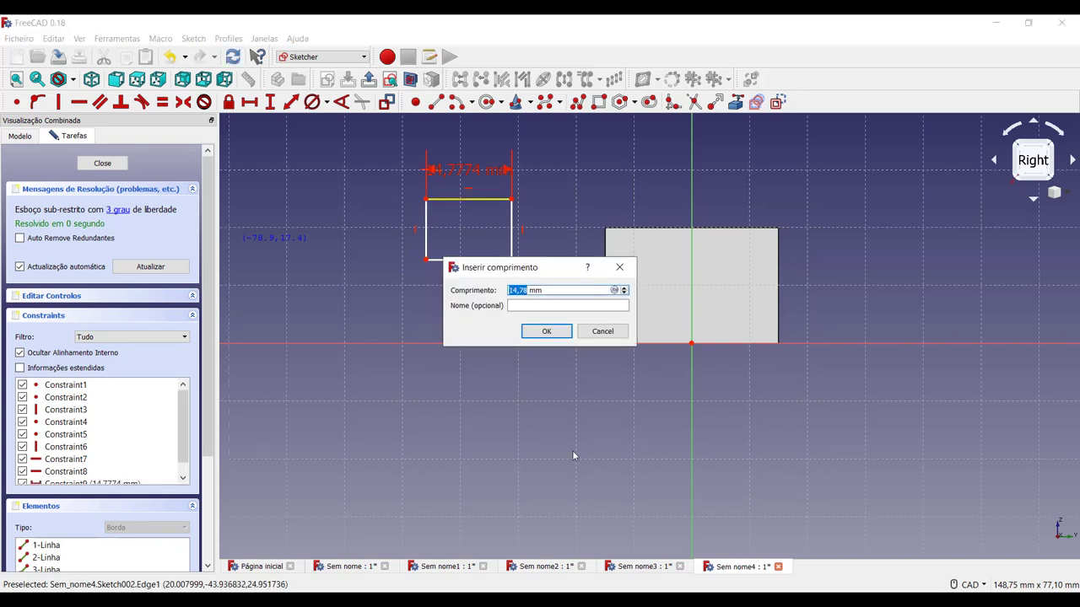
pyautogui.write('10')
pyautogui.press('Return')
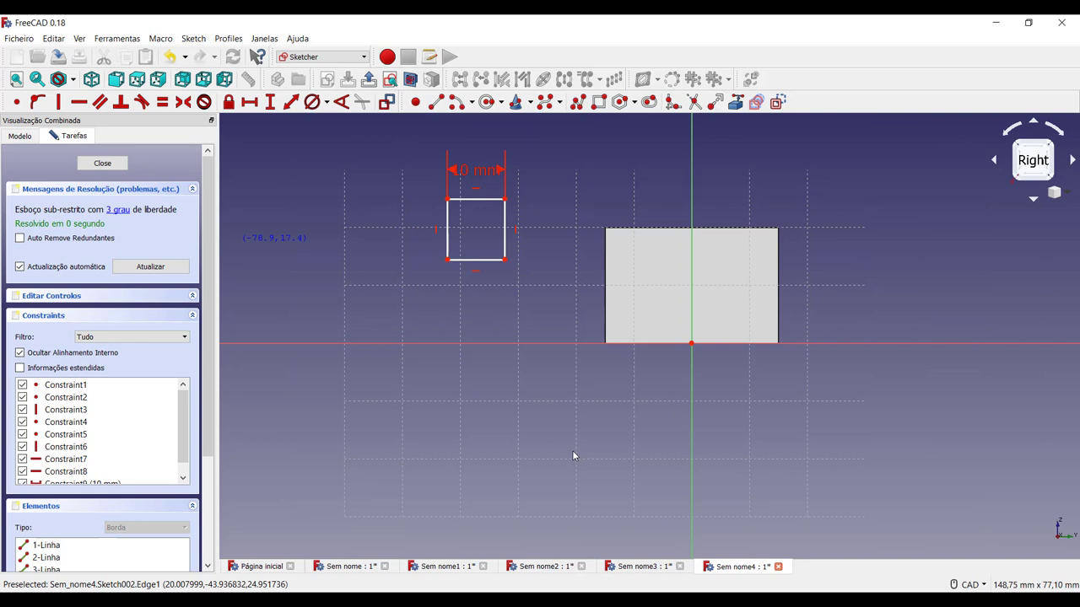
pyautogui.click(270, 102)
pyautogui.click(505, 238)
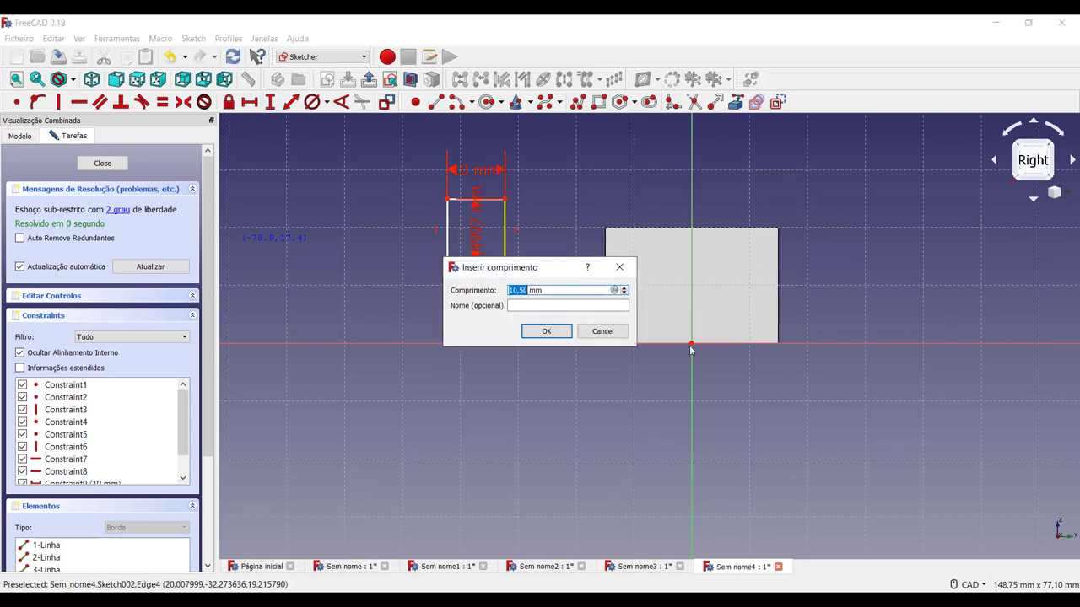
pyautogui.write('1')
pyautogui.press('Return')
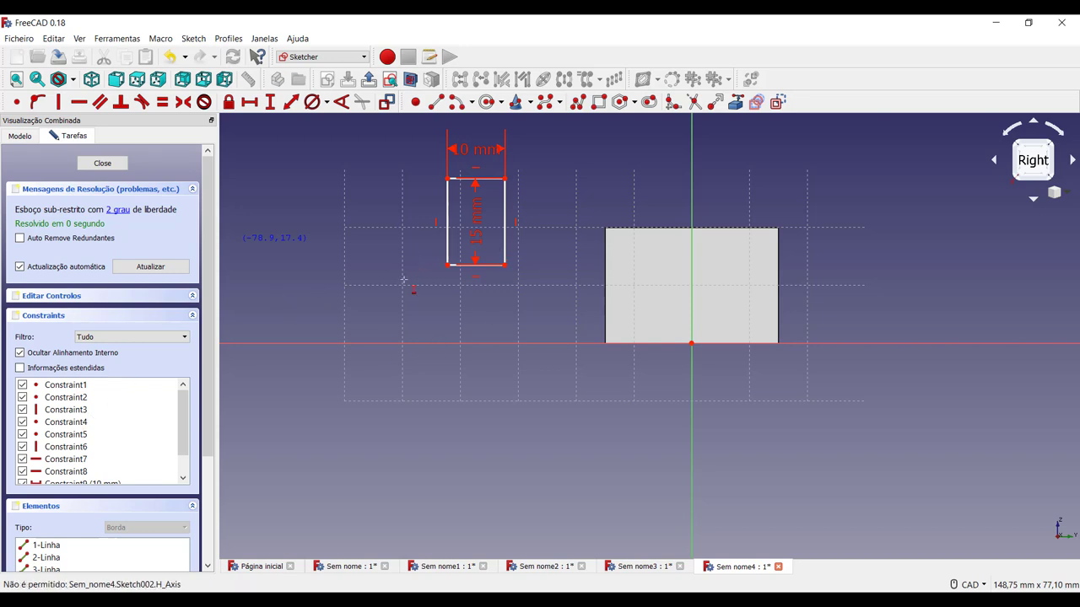
# Reposition the 15 and 10 mm labels and drag the rectangle onto the block
pyautogui.moveTo(476, 237); pyautogui.dragTo(556, 243)
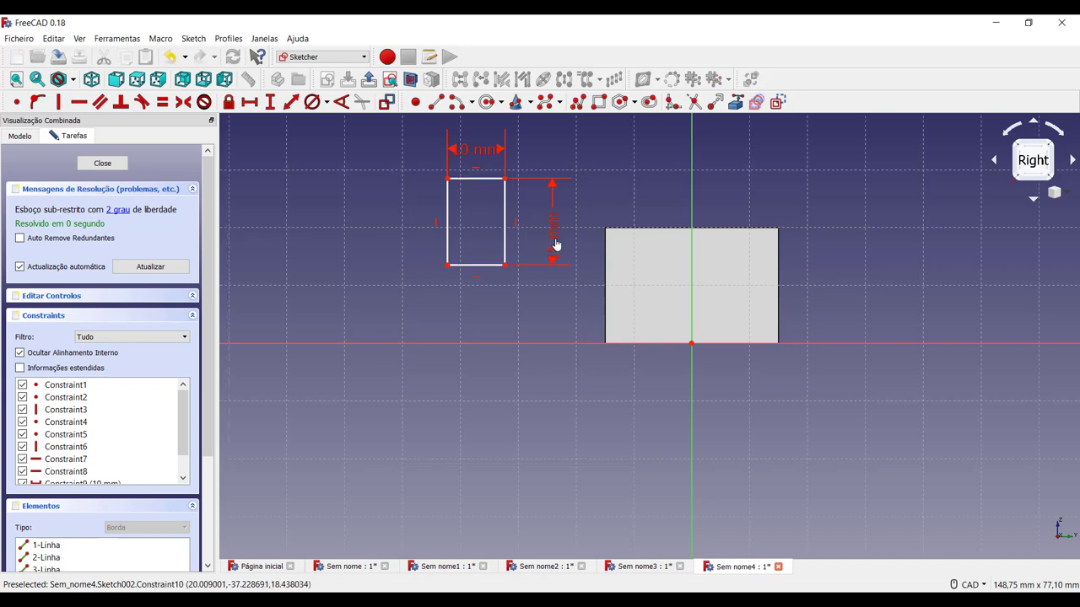
pyautogui.moveTo(475, 150); pyautogui.dragTo(334, 152)
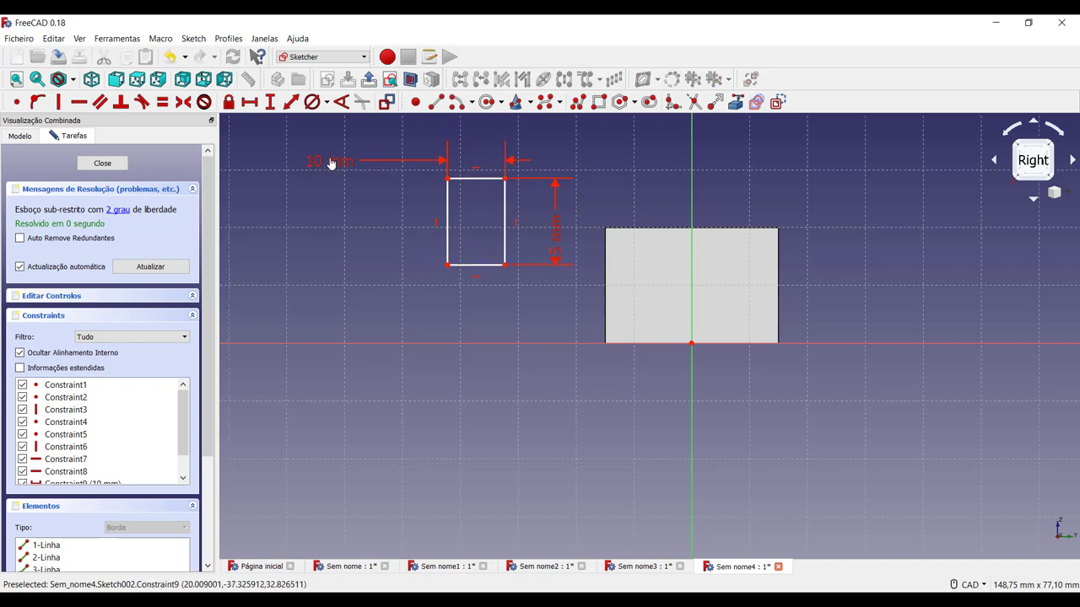
pyautogui.moveTo(477, 265)
pyautogui.mouseDown()
pyautogui.moveTo(757, 348)
pyautogui.moveTo(665, 458)
pyautogui.moveTo(381, 374)
pyautogui.moveTo(698, 327)
pyautogui.moveTo(687, 321)
pyautogui.moveTo(275, 301)
pyautogui.moveTo(477, 326)
pyautogui.mouseUp()
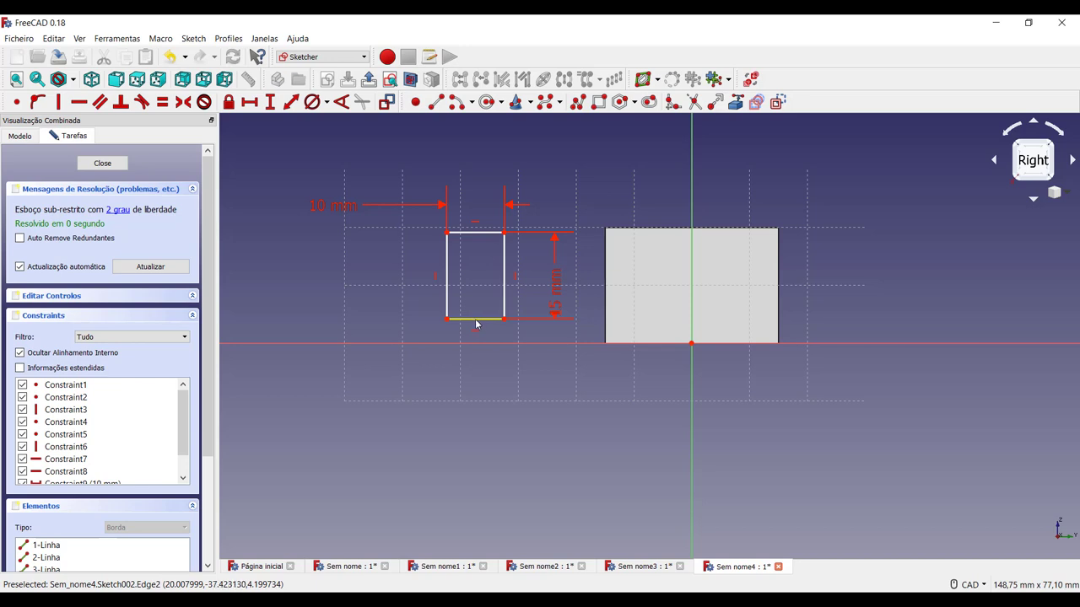
pyautogui.moveTo(476, 324); pyautogui.dragTo(693, 321)
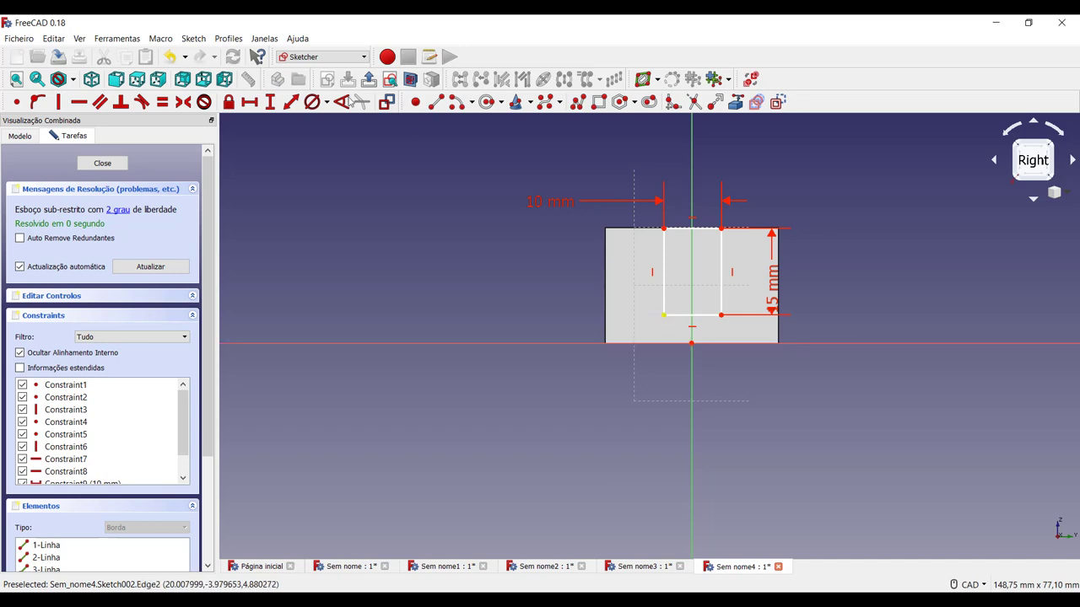
# Add a 5 mm vertical distance from the rectangle's bottom to the sketch origin
pyautogui.click(270, 102)
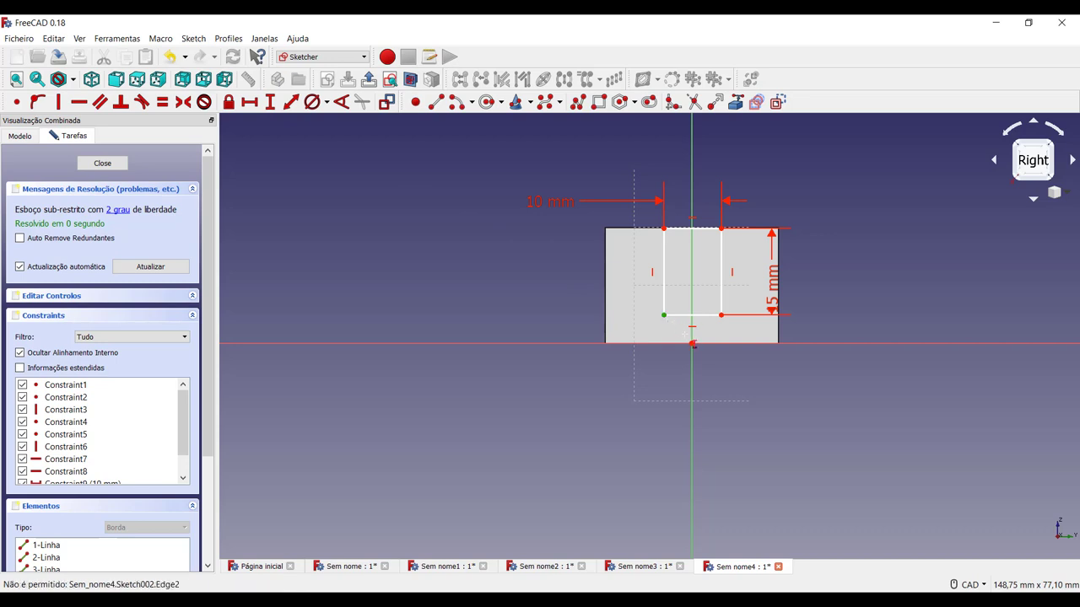
pyautogui.click(692, 342)
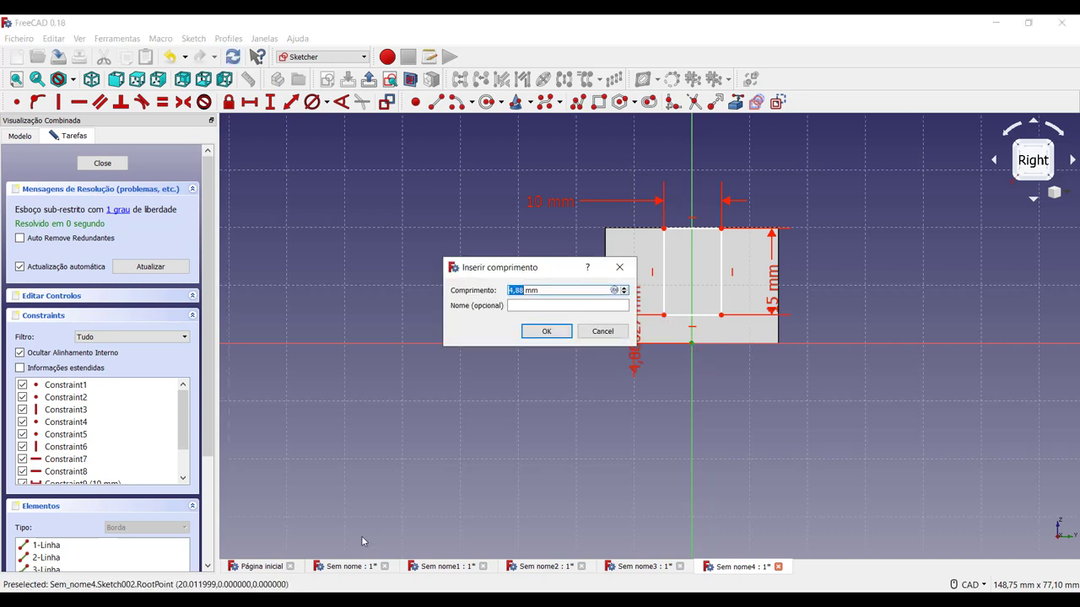
pyautogui.write('4')
pyautogui.press('Return')
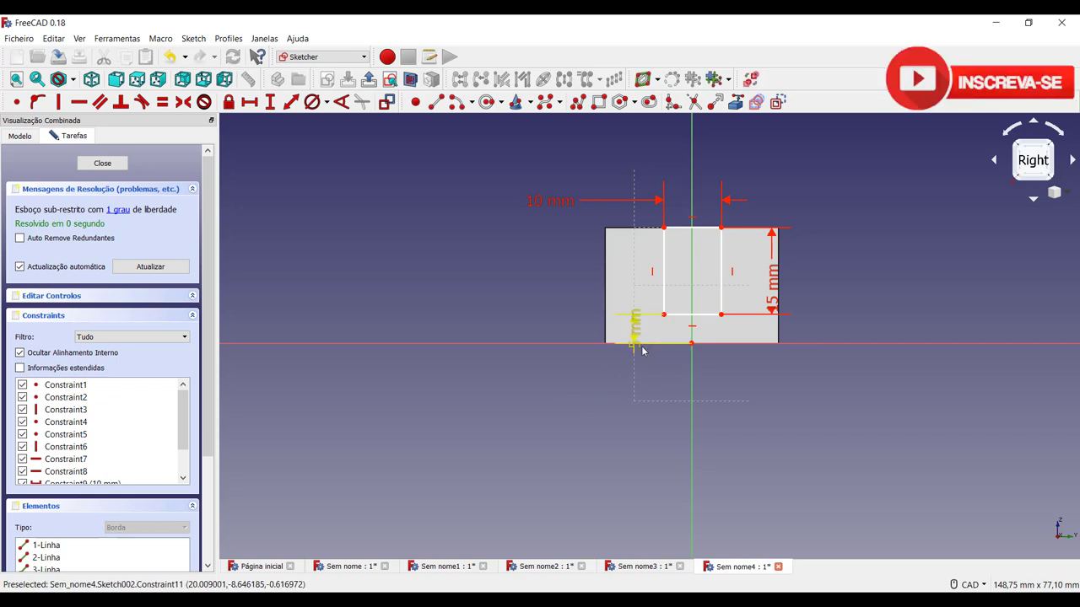
pyautogui.moveTo(641, 350); pyautogui.dragTo(523, 430)
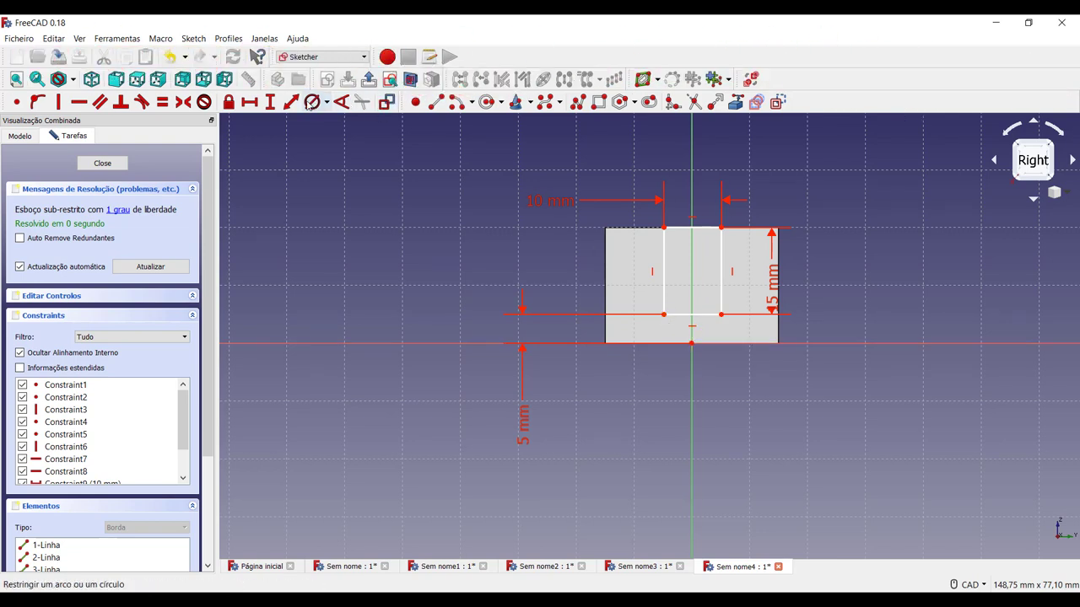
# Add a 5 mm horizontal distance from the rectangle's bottom-left corner to the origin
pyautogui.press('l')
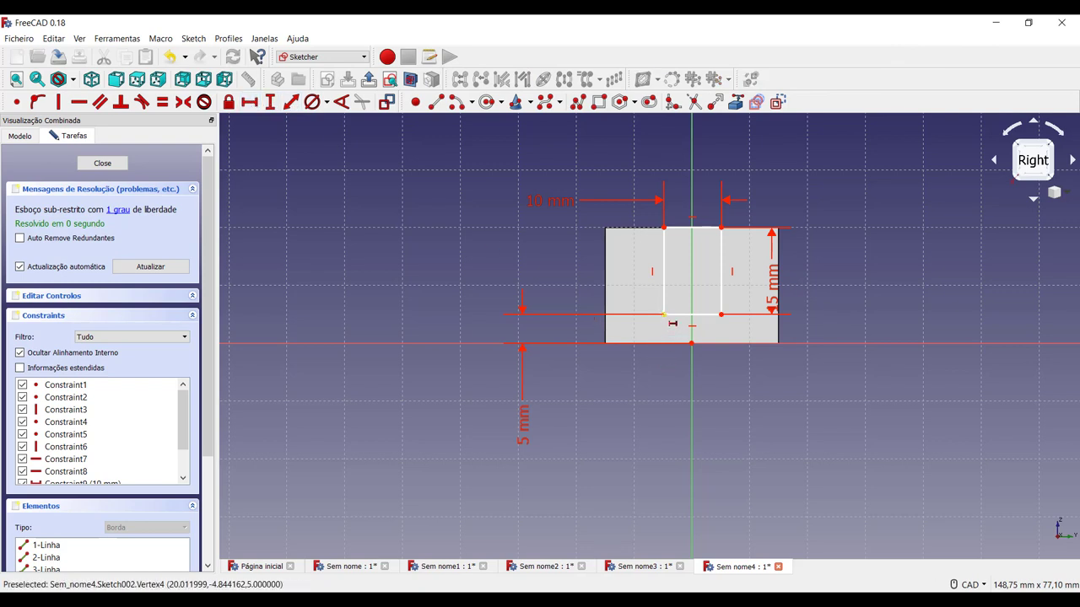
pyautogui.click(664, 314)
pyautogui.click(691, 344)
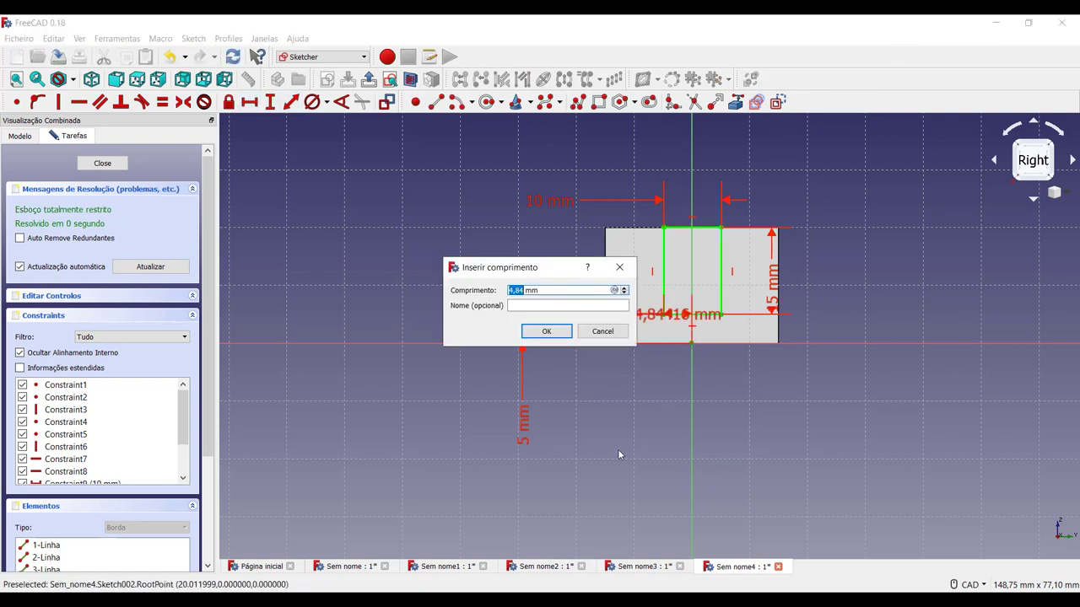
pyautogui.write('5')
pyautogui.press('Return')
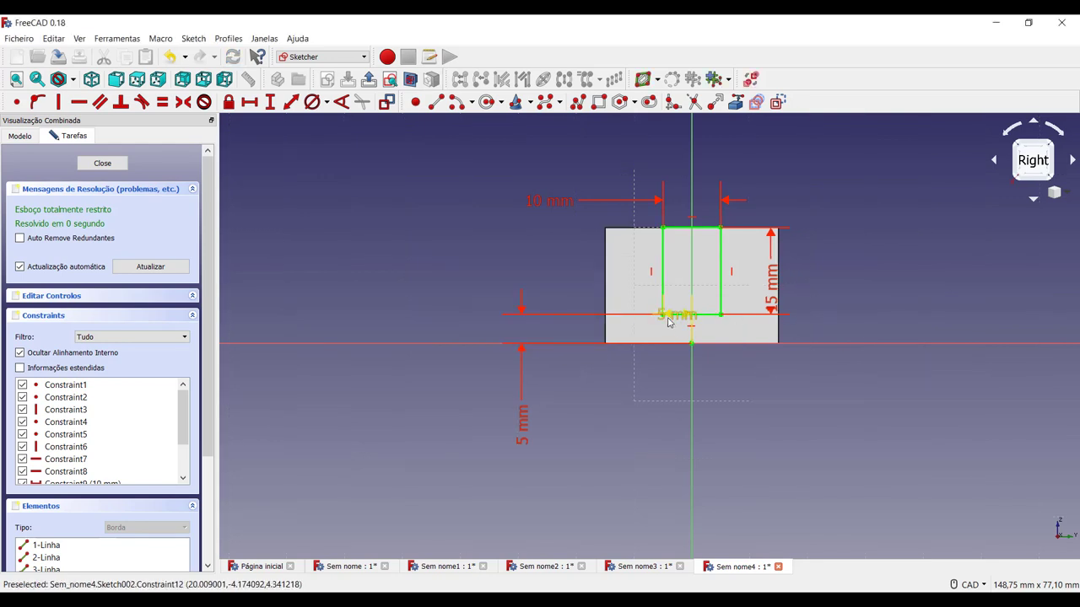
pyautogui.moveTo(675, 317); pyautogui.dragTo(604, 469)
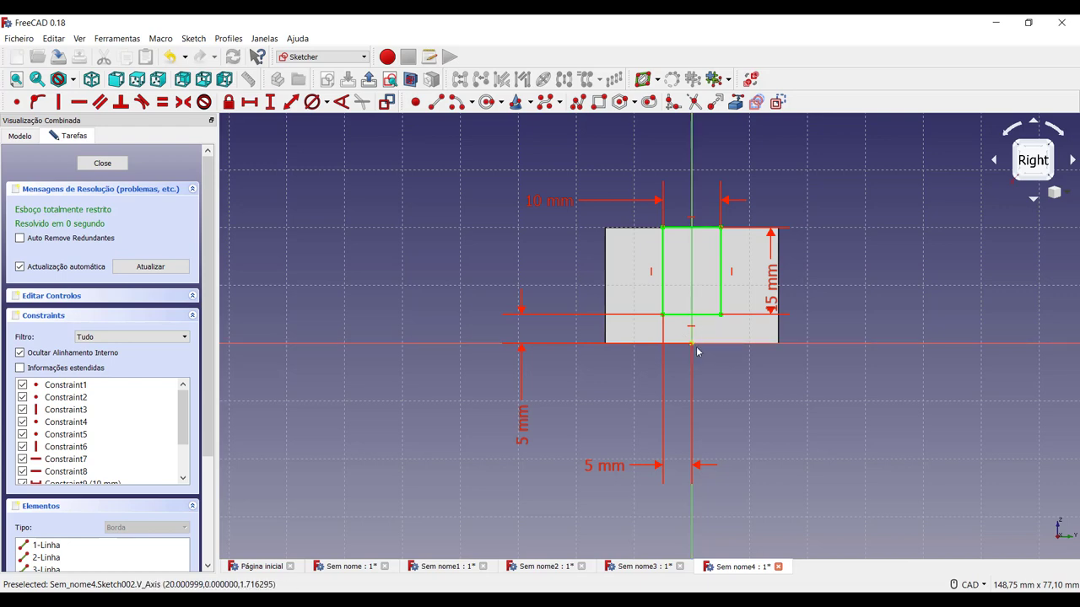
# Close Sketch002 and start a Pad, previewing a 10 mm extrusion from the side face
pyautogui.click(102, 163)
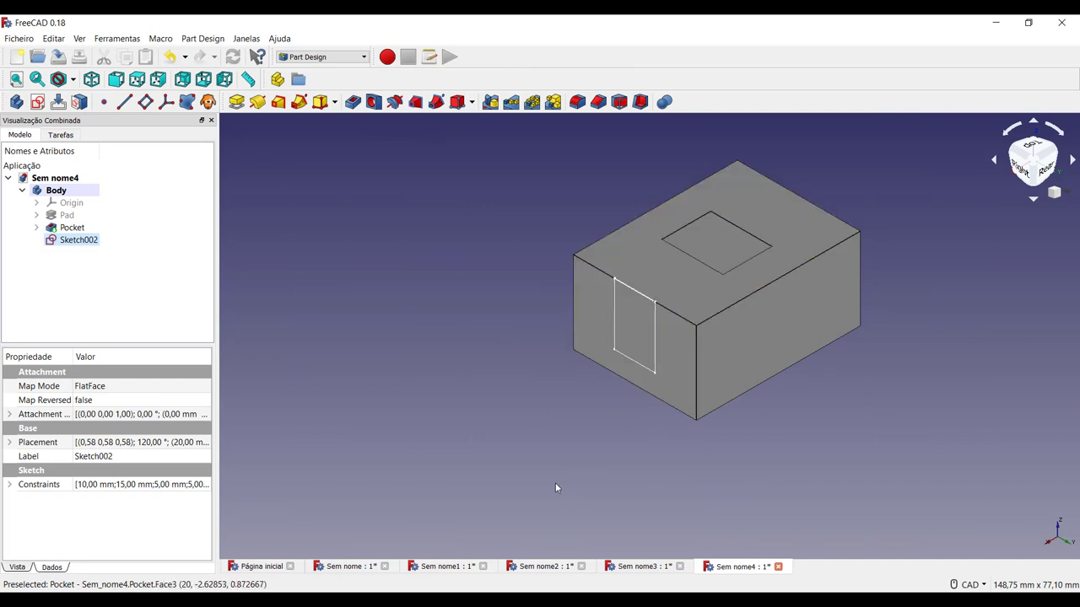
pyautogui.click(236, 101)
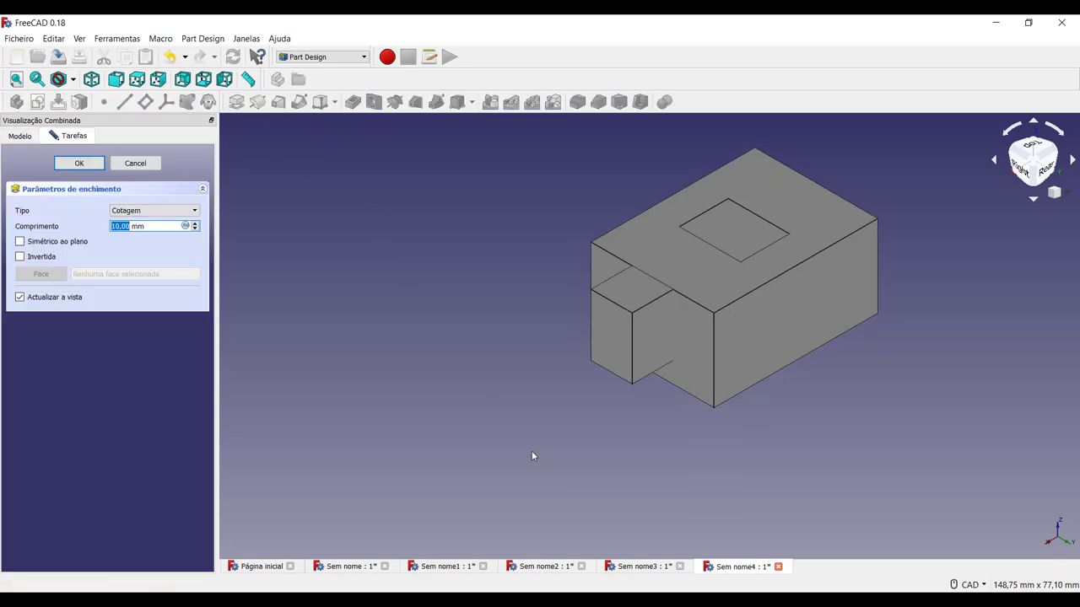
# Set the pad length to 15 mm and confirm, creating Pad001
pyautogui.write('15')
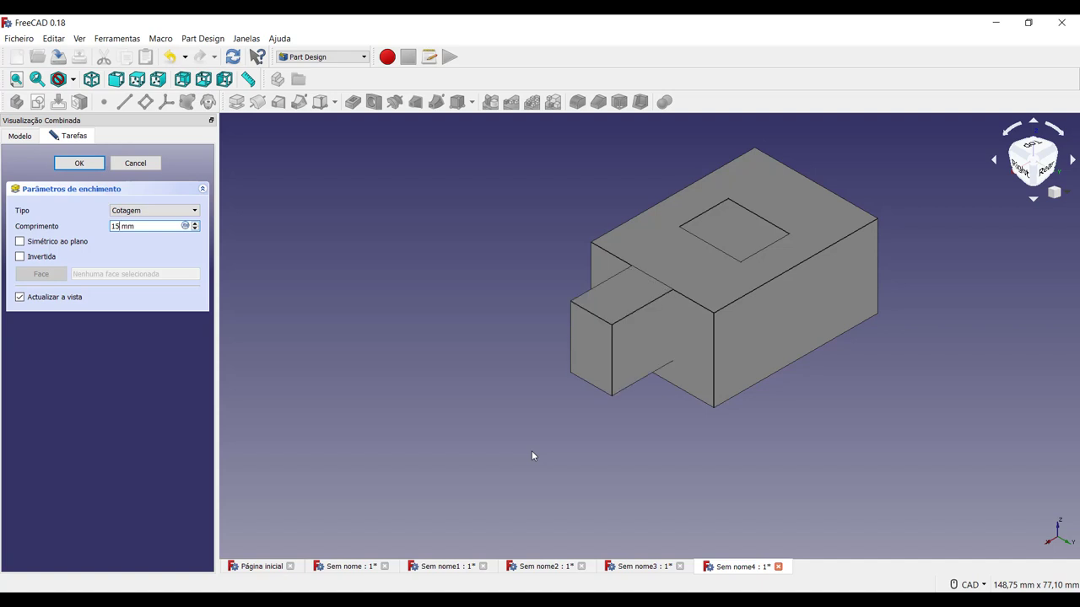
pyautogui.press('Return')
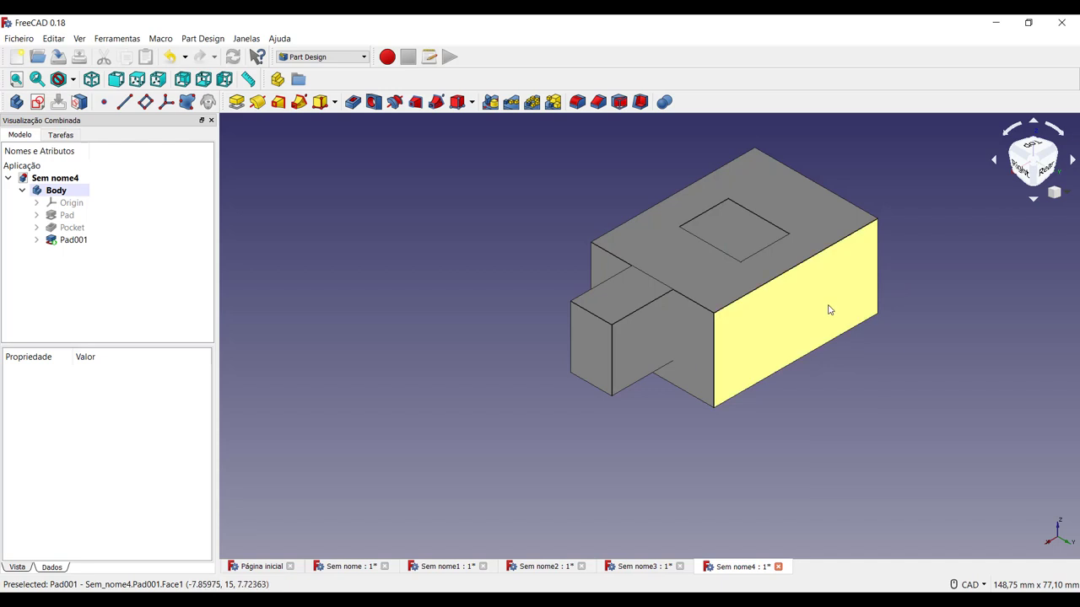
# Select the block's opposite side face and create Sketch003 on it
pyautogui.moveTo(808, 311); pyautogui.dragTo(692, 362, button='middle')
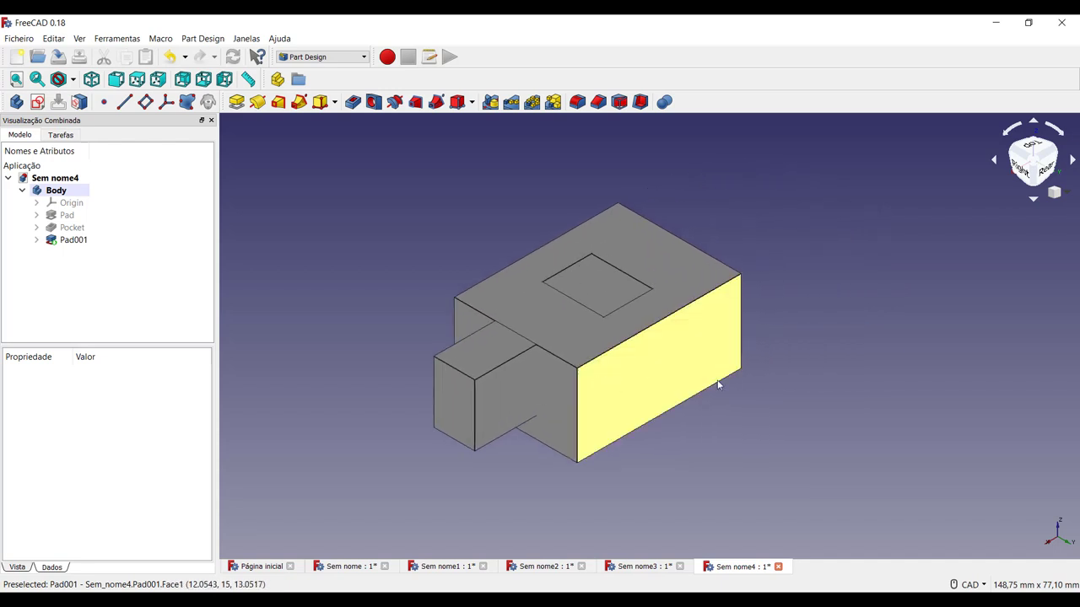
pyautogui.click(1058, 151)
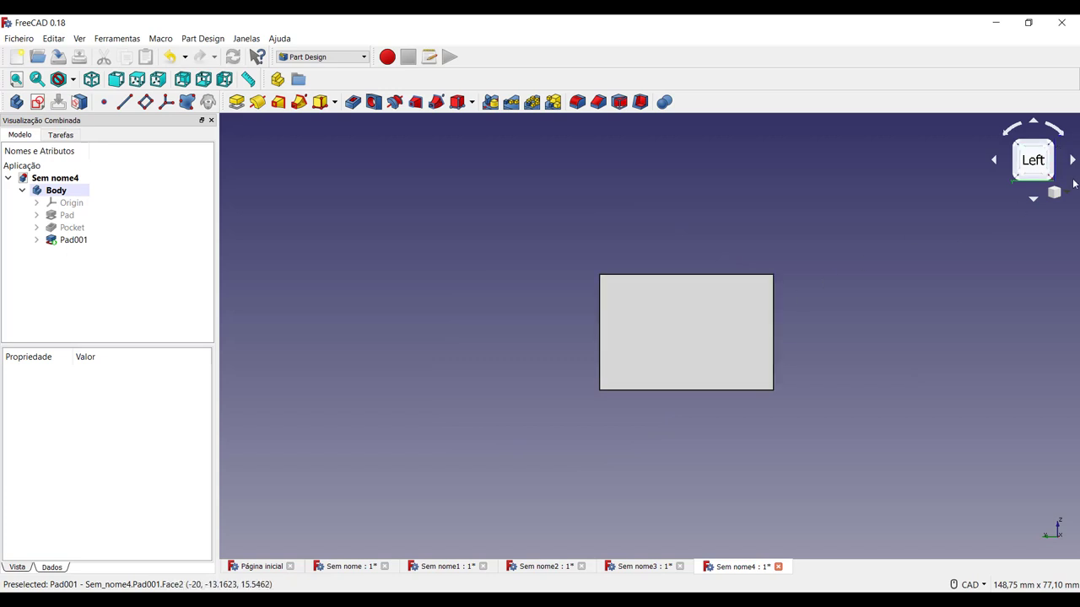
pyautogui.click(1053, 147)
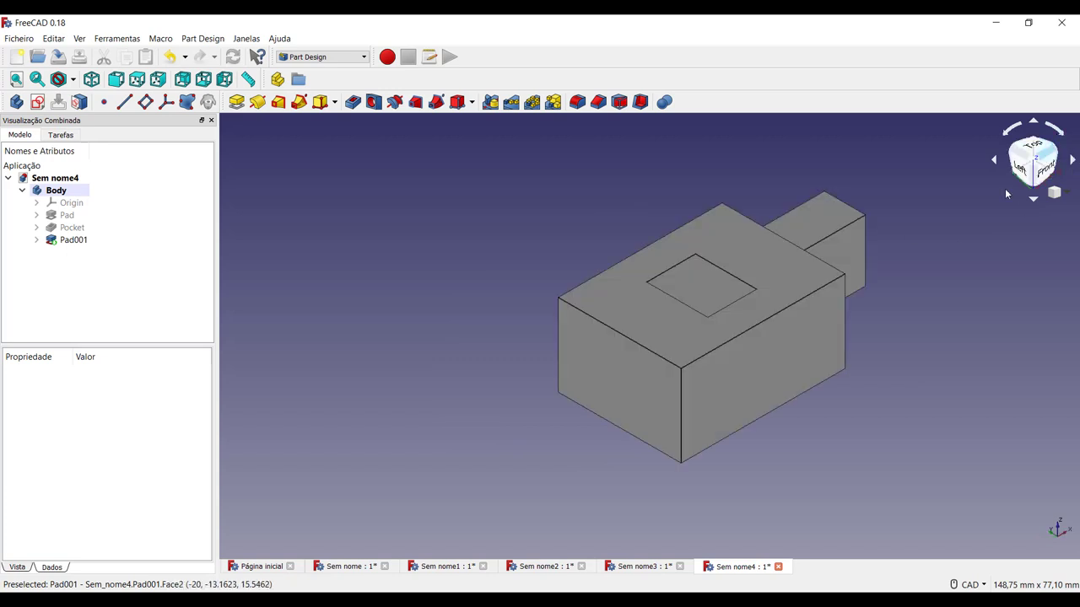
pyautogui.click(617, 396)
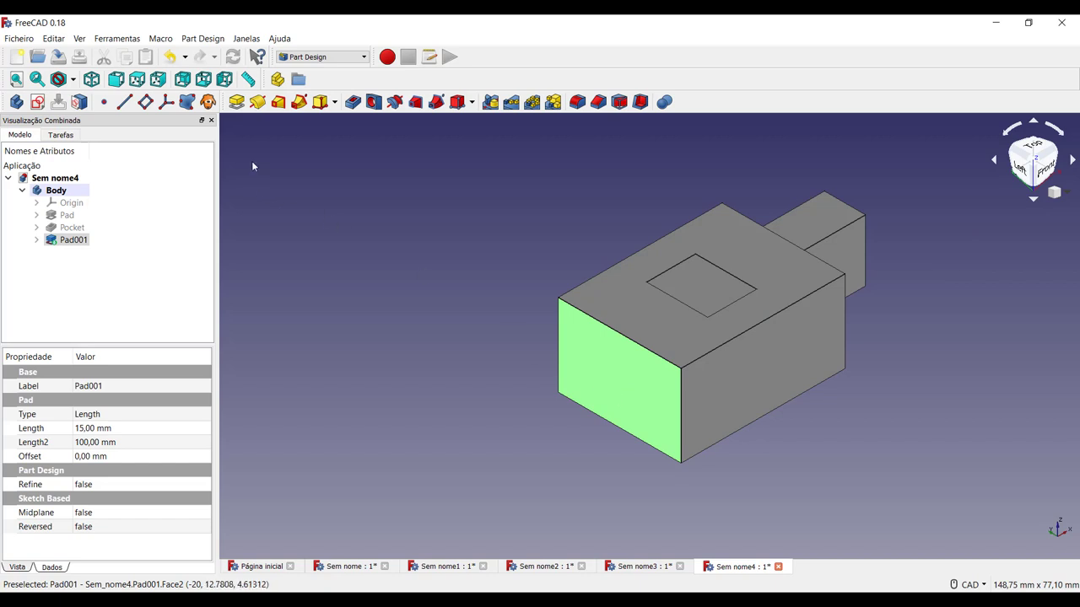
pyautogui.click(37, 102)
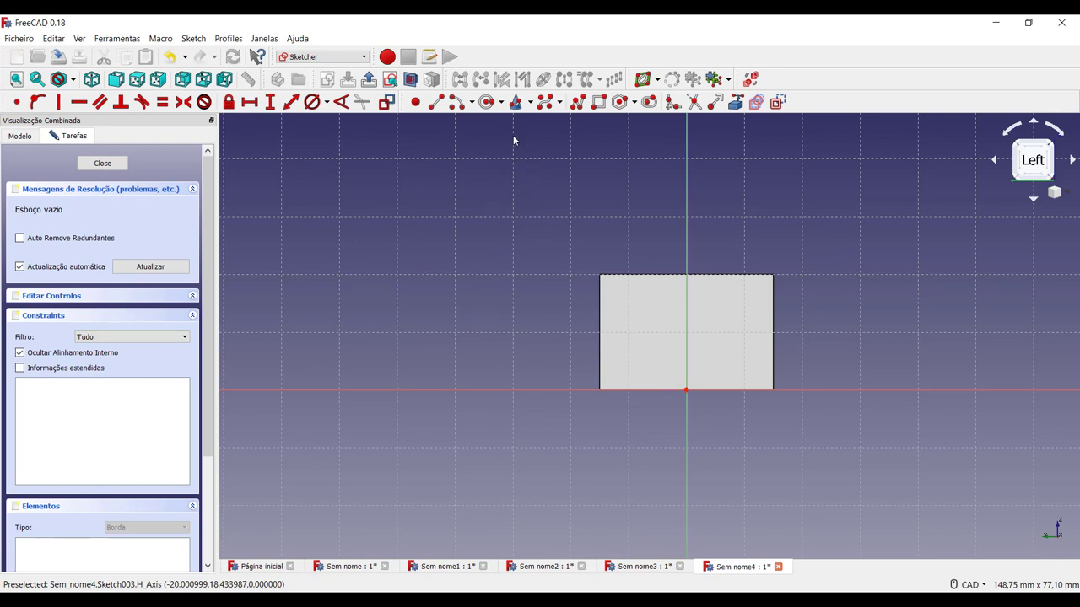
# Draw four rough lines forming a small quadrilateral on the face
pyautogui.click(435, 102)
pyautogui.click(354, 229)
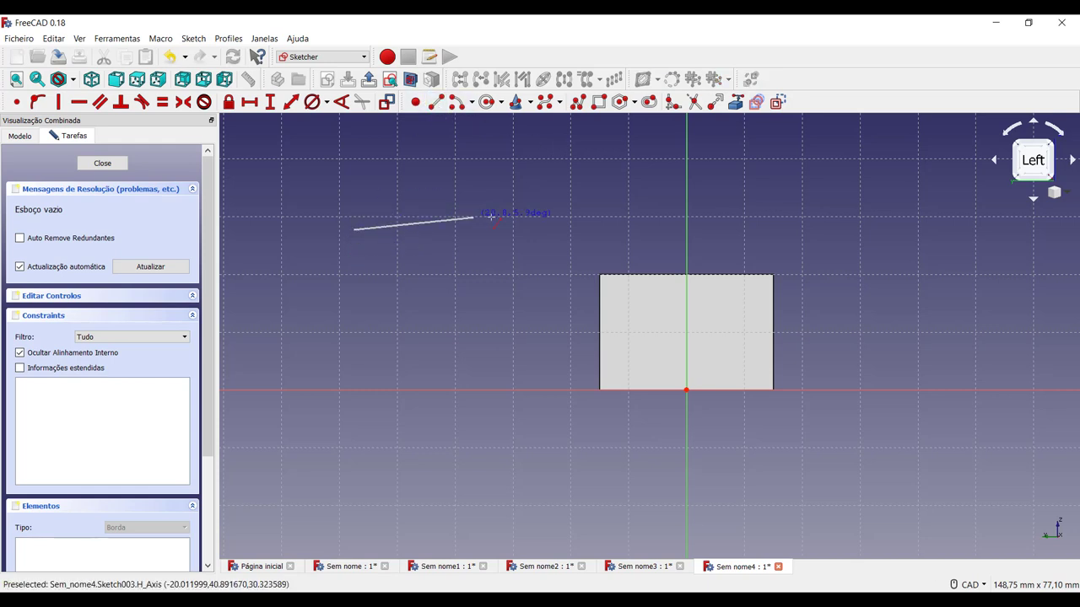
pyautogui.click(450, 208)
pyautogui.click(448, 233)
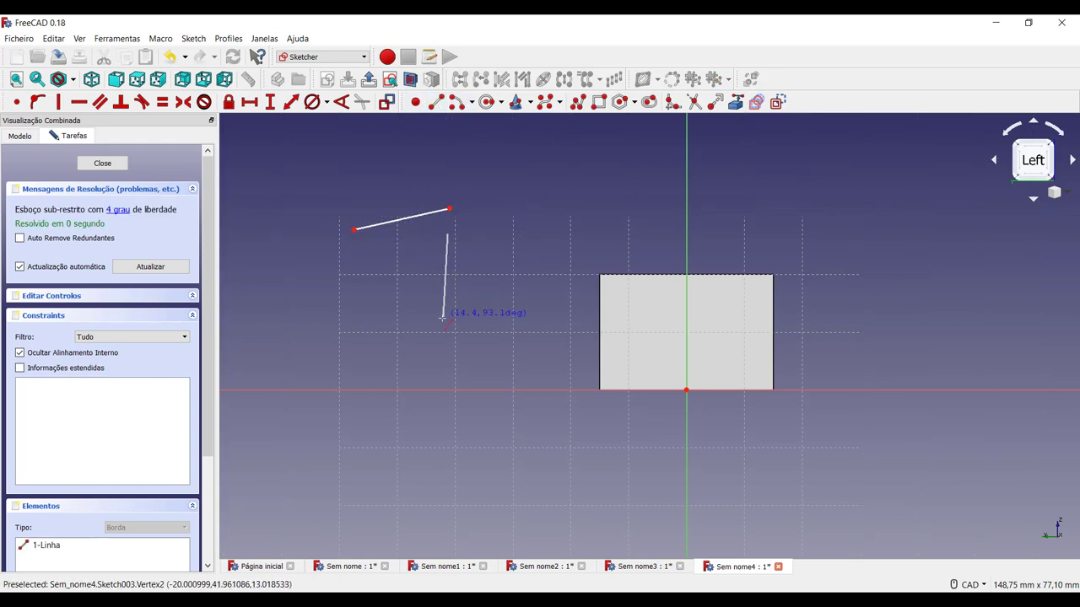
pyautogui.click(448, 331)
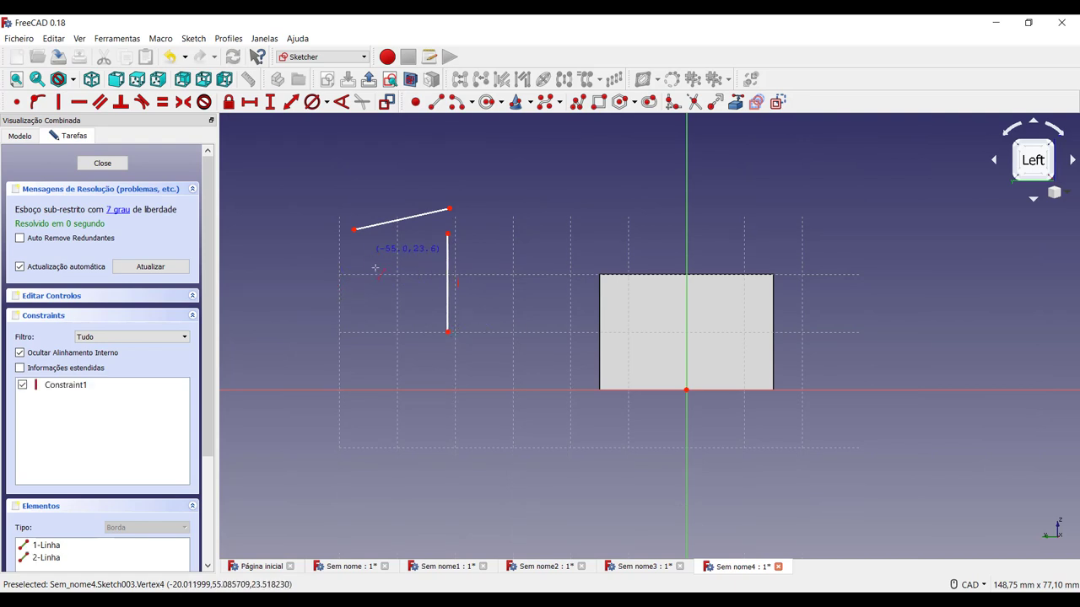
pyautogui.click(369, 254)
pyautogui.click(387, 314)
pyautogui.click(407, 310)
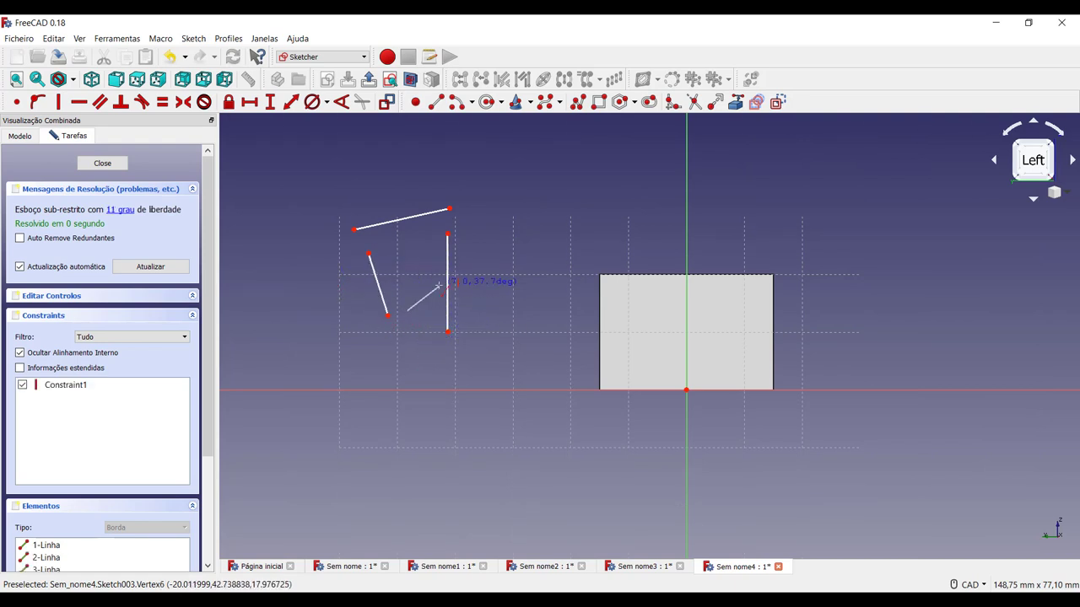
pyautogui.click(441, 283)
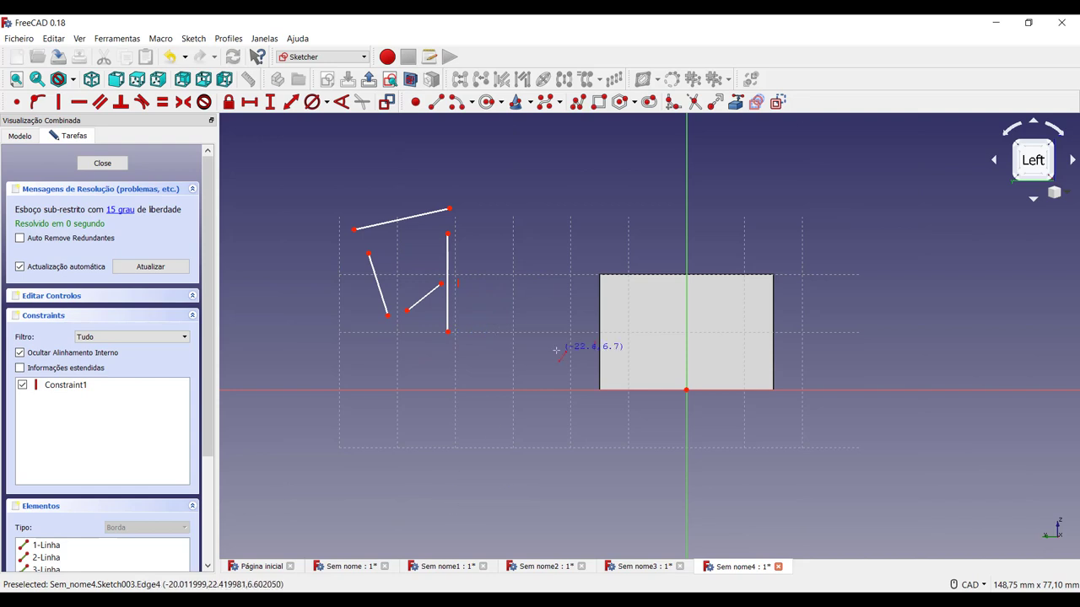
# Join the line endpoints with coincident constraints to close the outline
pyautogui.click(38, 100)
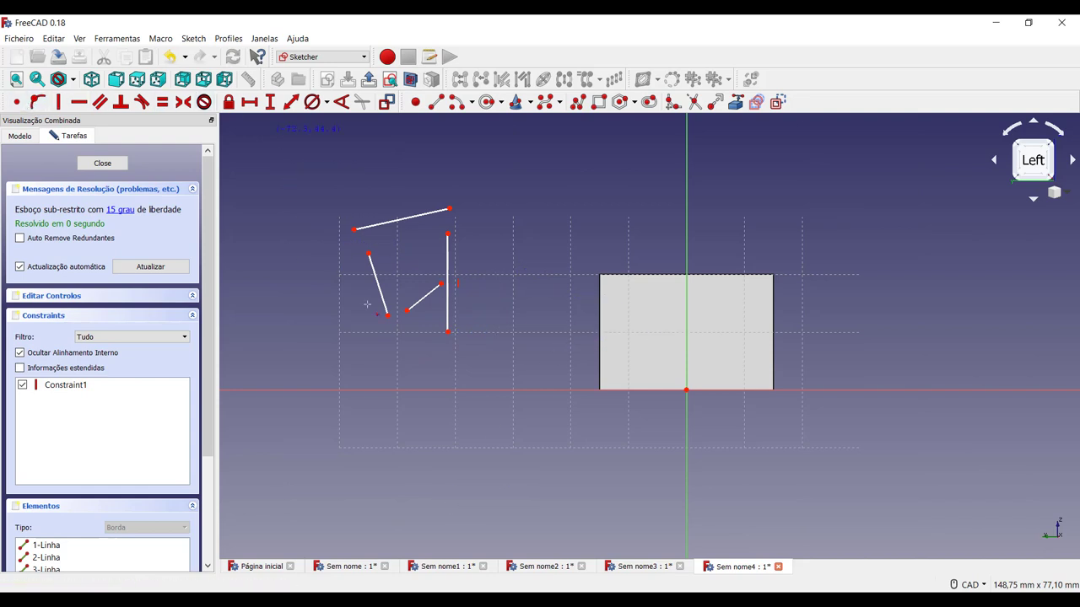
pyautogui.click(354, 228)
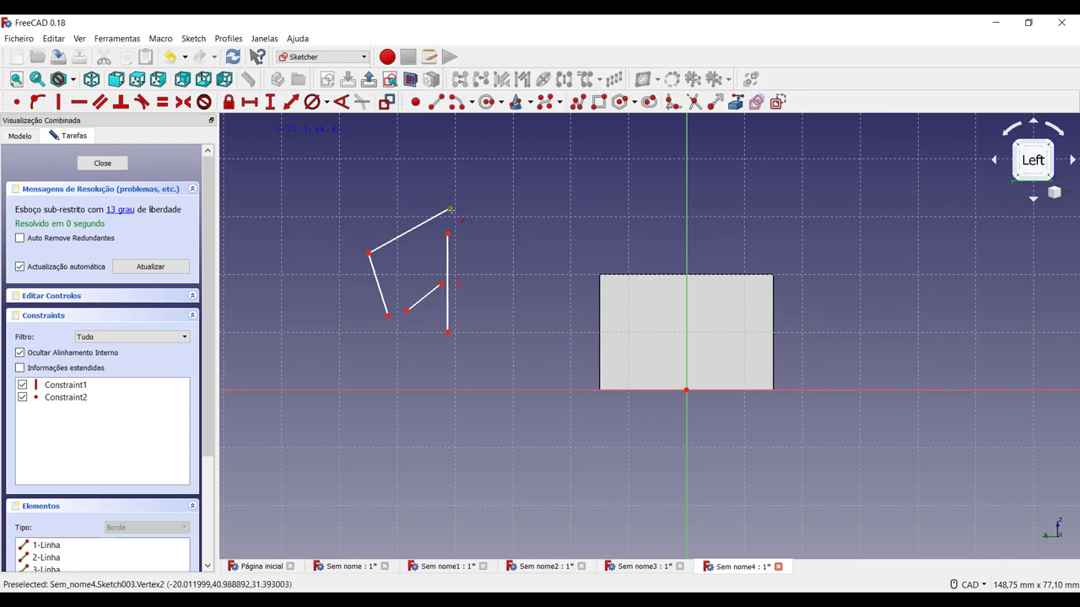
pyautogui.click(450, 209)
pyautogui.click(447, 234)
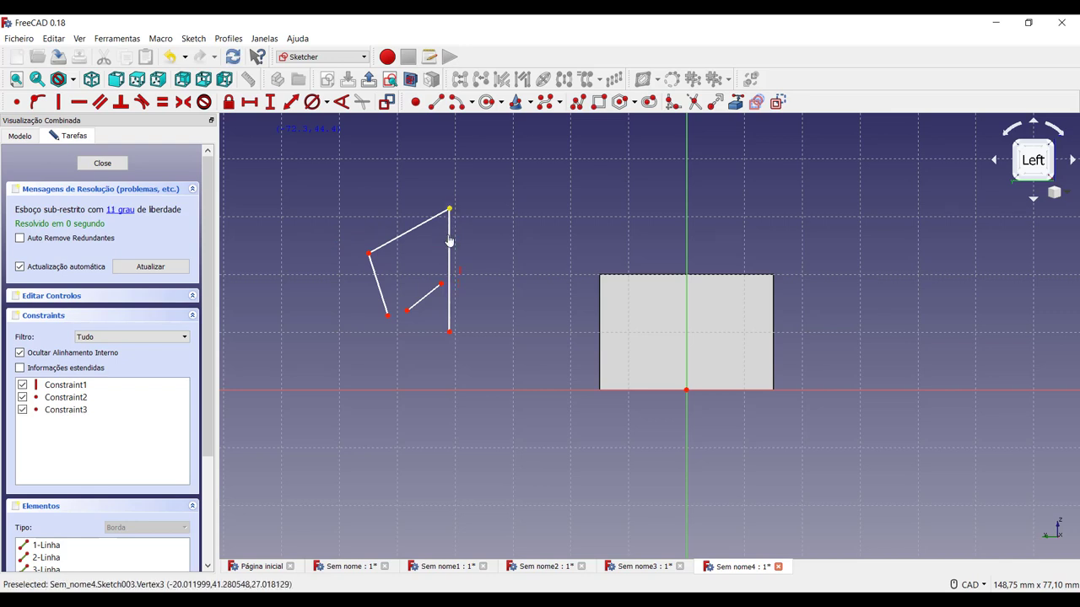
pyautogui.click(410, 313)
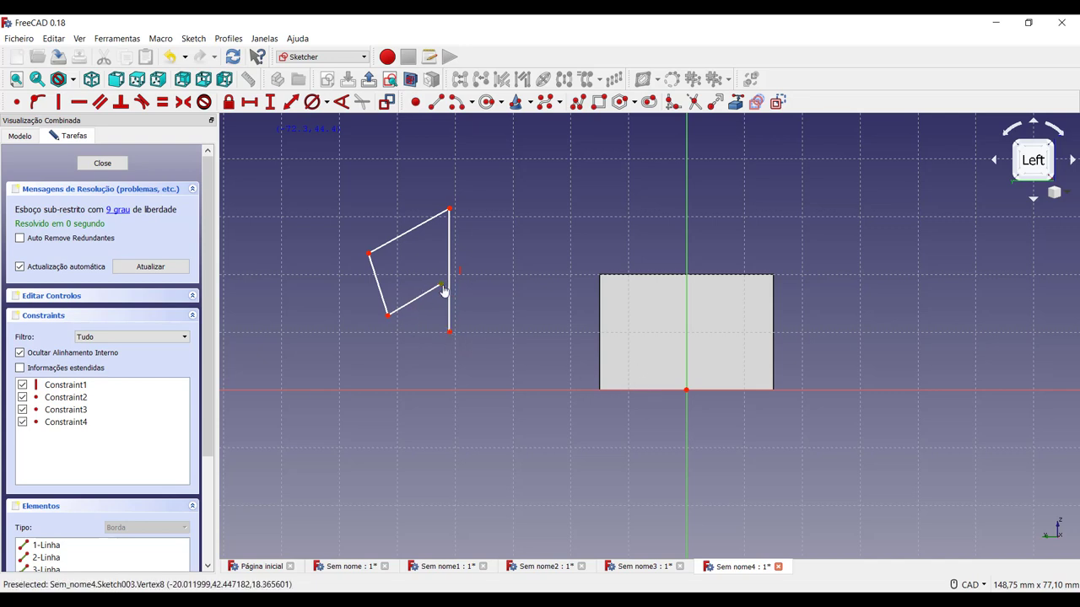
pyautogui.click(448, 334)
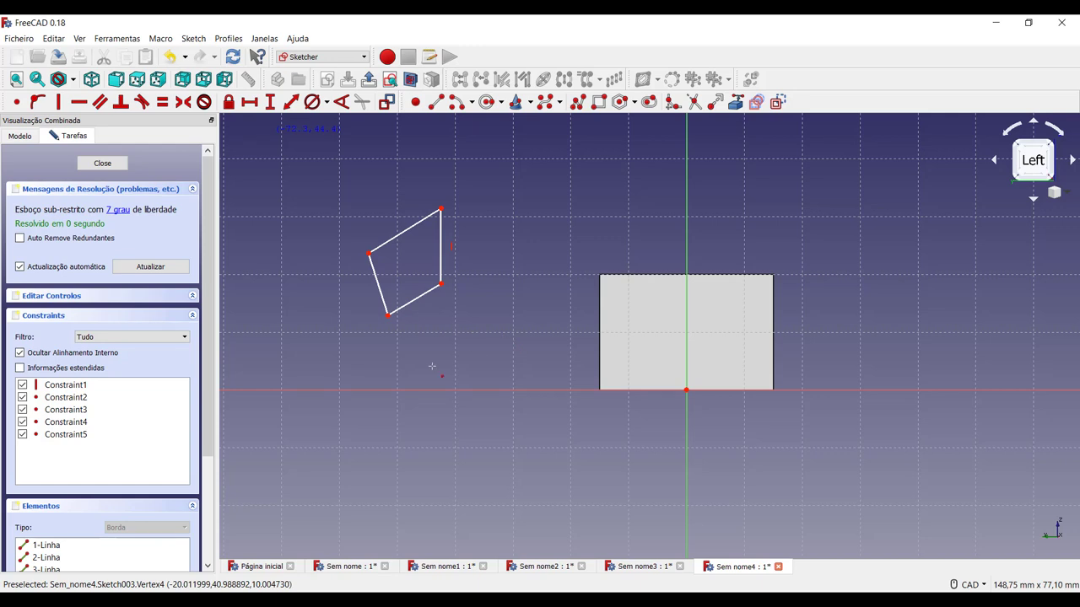
# Make the top and bottom edges horizontal and the left edge vertical
pyautogui.click(80, 102)
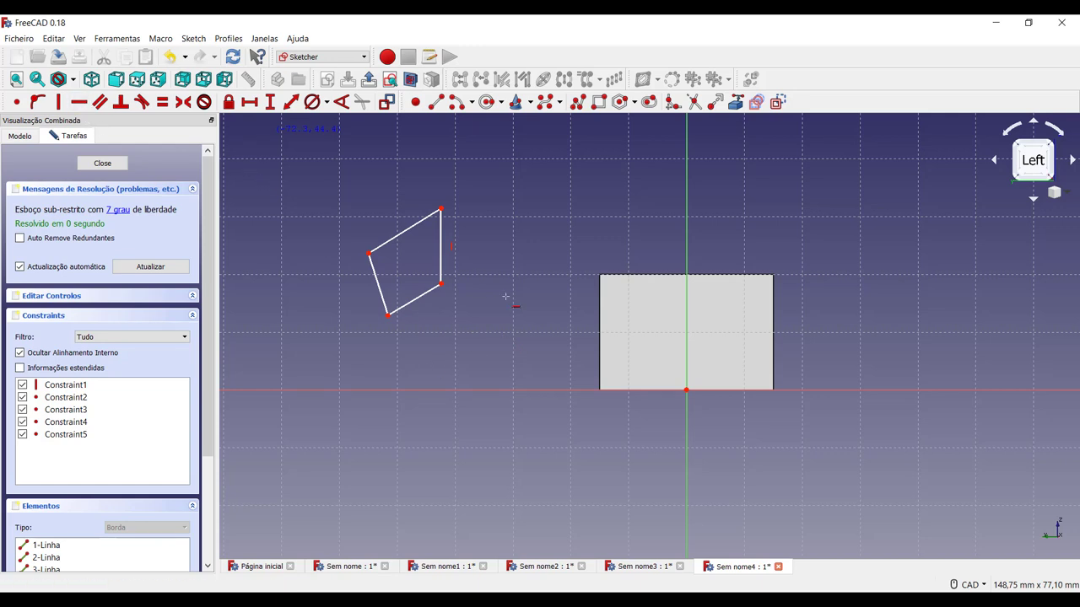
pyautogui.click(408, 229)
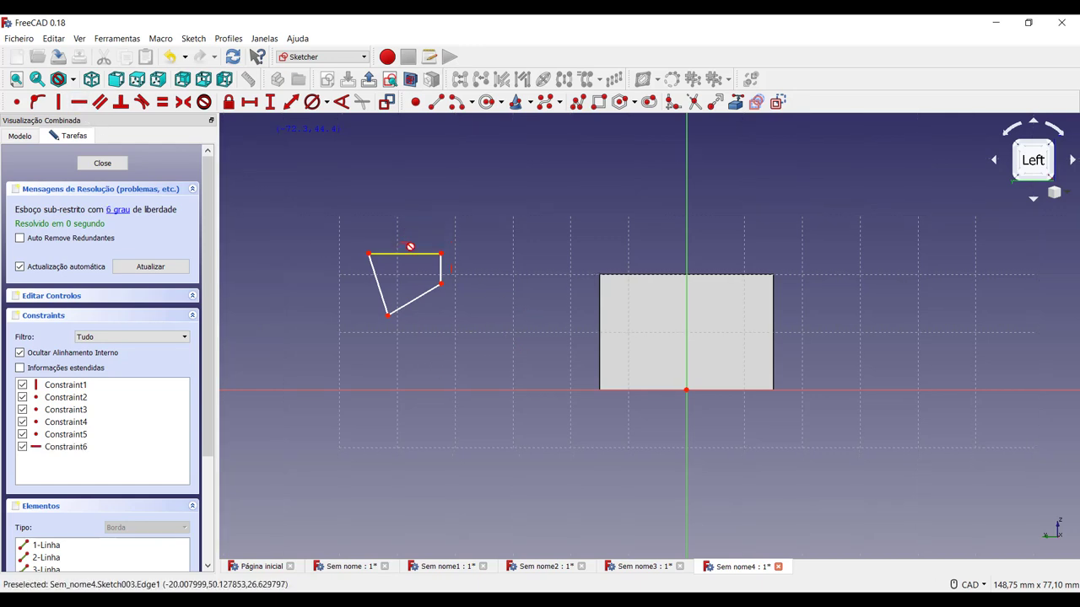
pyautogui.click(415, 299)
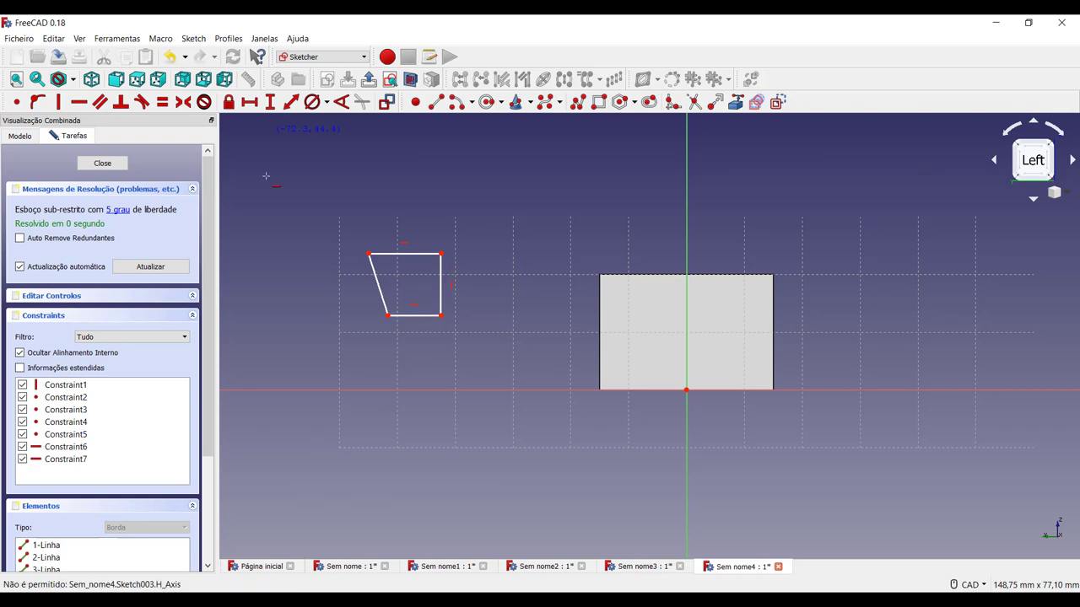
pyautogui.click(58, 101)
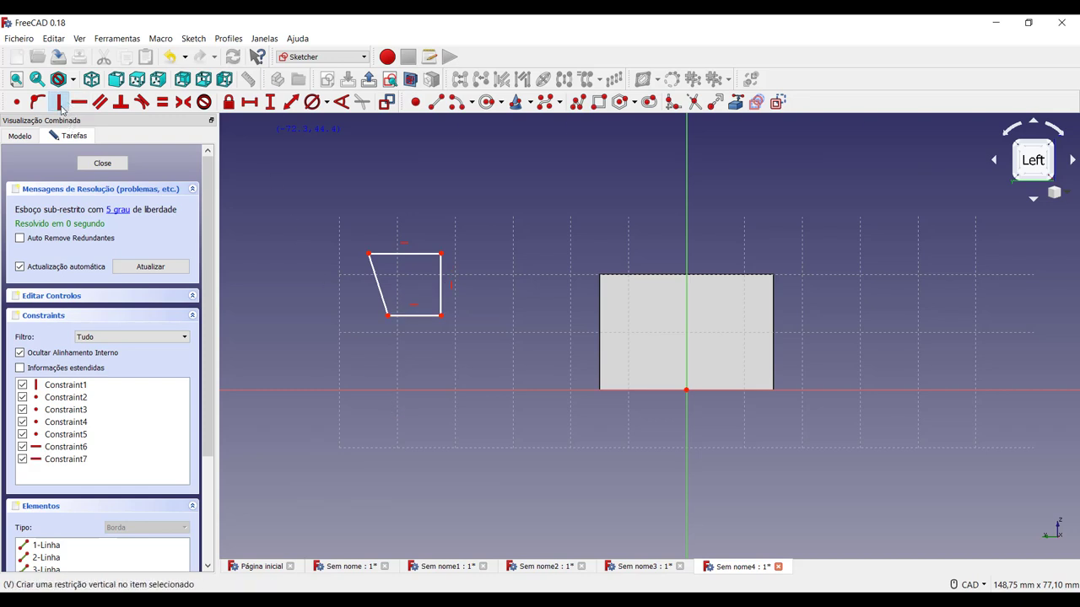
pyautogui.click(381, 299)
pyautogui.click(442, 302)
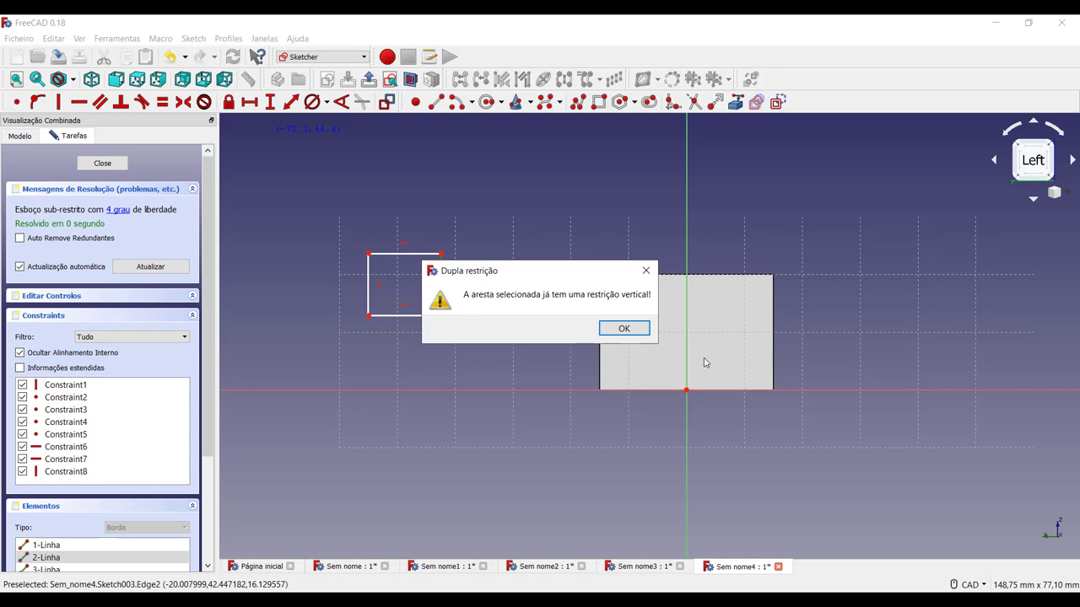
# Dismiss the duplicate-constraint warning and drag the bottom edge down to make the rectangle taller
pyautogui.click(624, 329)
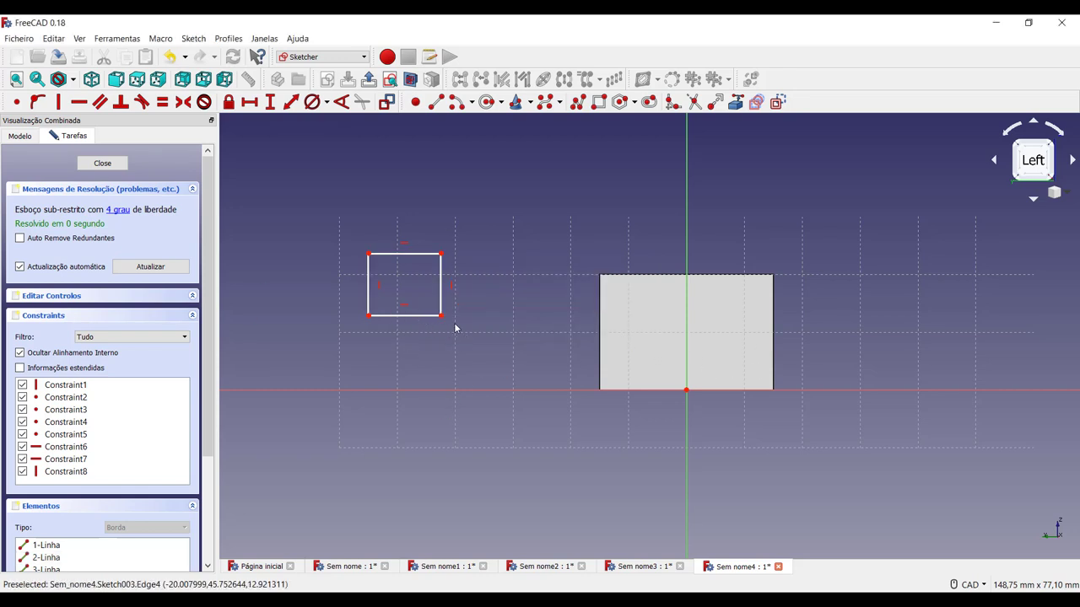
pyautogui.moveTo(415, 320)
pyautogui.mouseDown()
pyautogui.moveTo(440, 395)
pyautogui.moveTo(416, 361)
pyautogui.mouseUp()
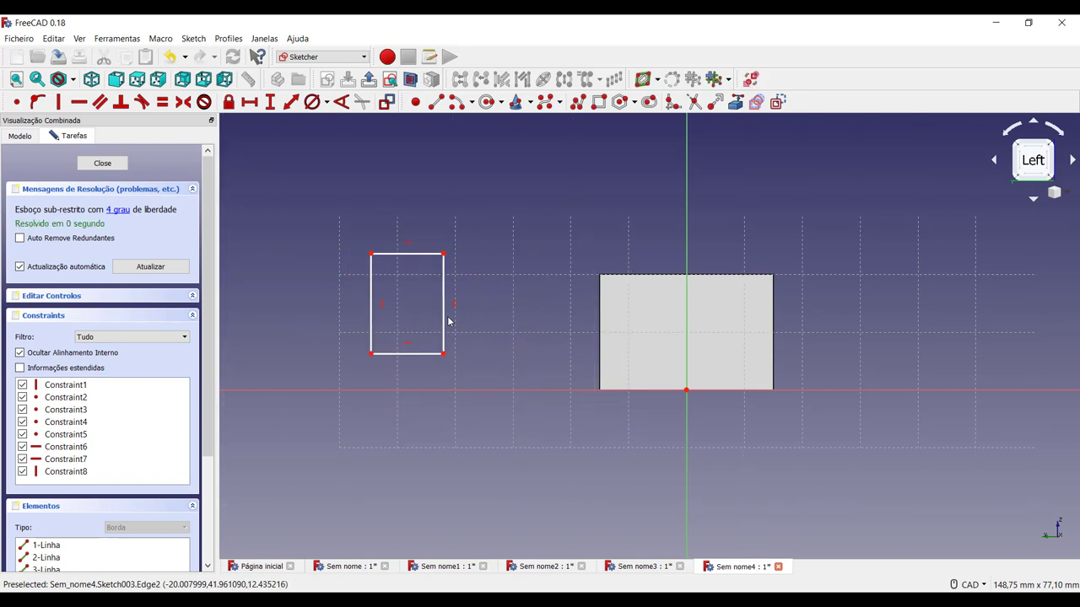
# Give the rectangle's top edge a 10 mm horizontal distance
pyautogui.click(249, 102)
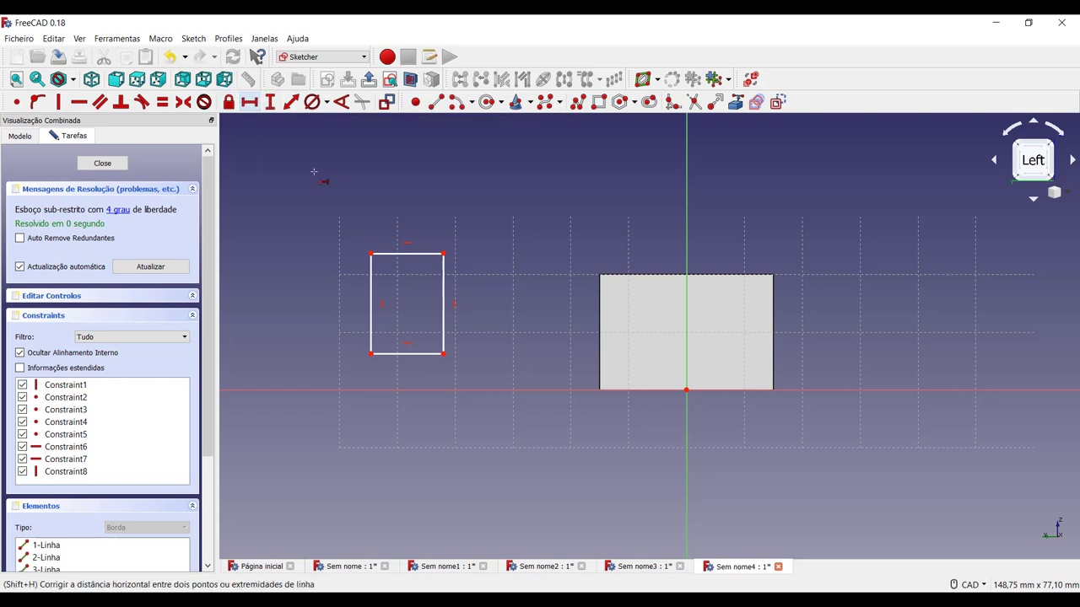
pyautogui.click(400, 253)
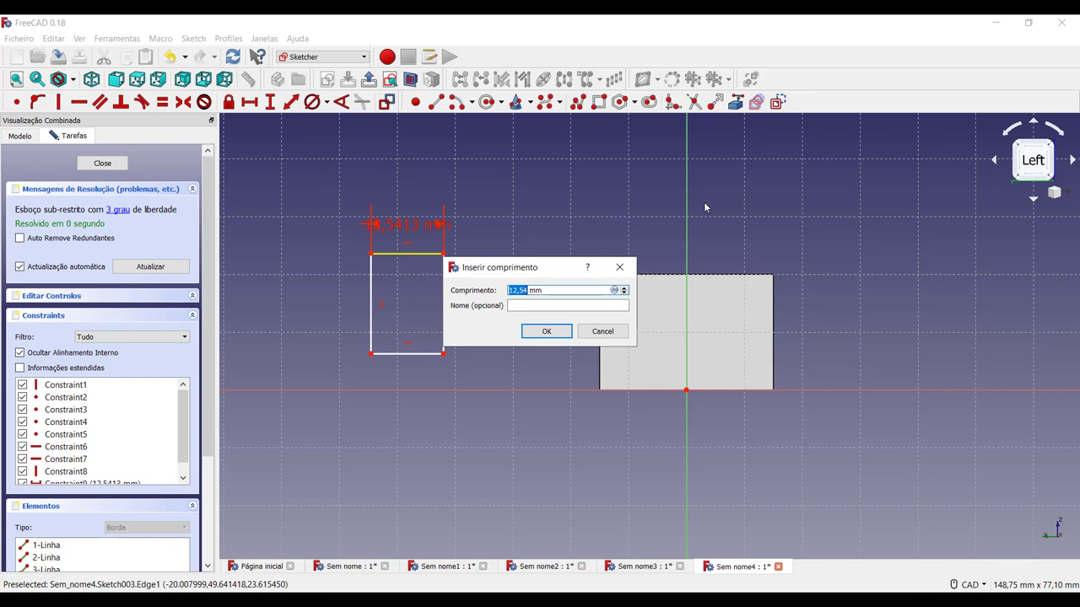
pyautogui.write('1')
pyautogui.press('Return')
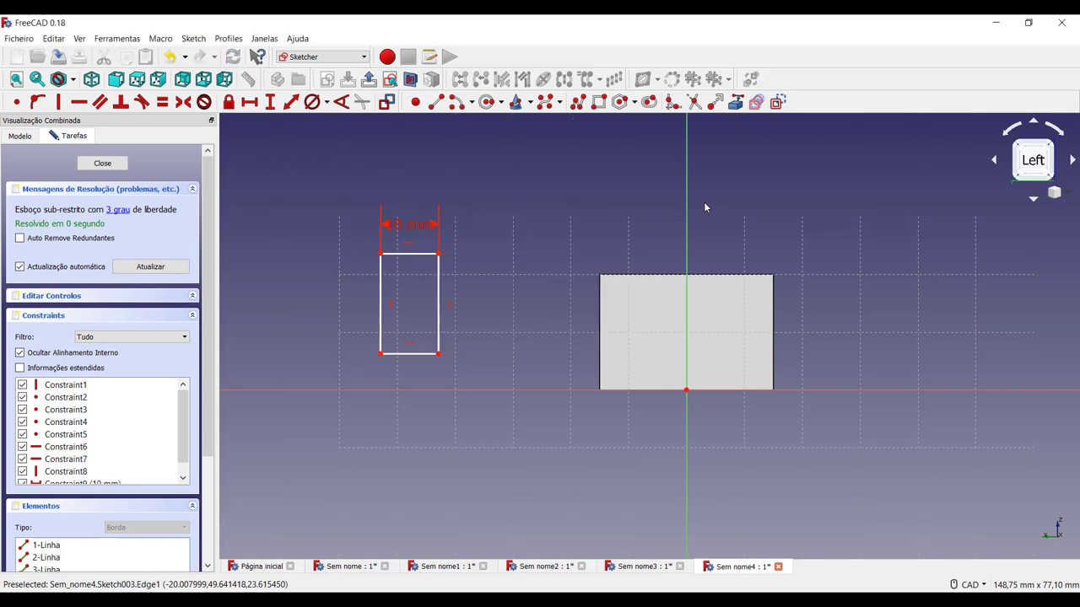
# Give the right edge a 15 mm vertical distance and drag the rectangle over the block
pyautogui.click(270, 101)
pyautogui.click(437, 291)
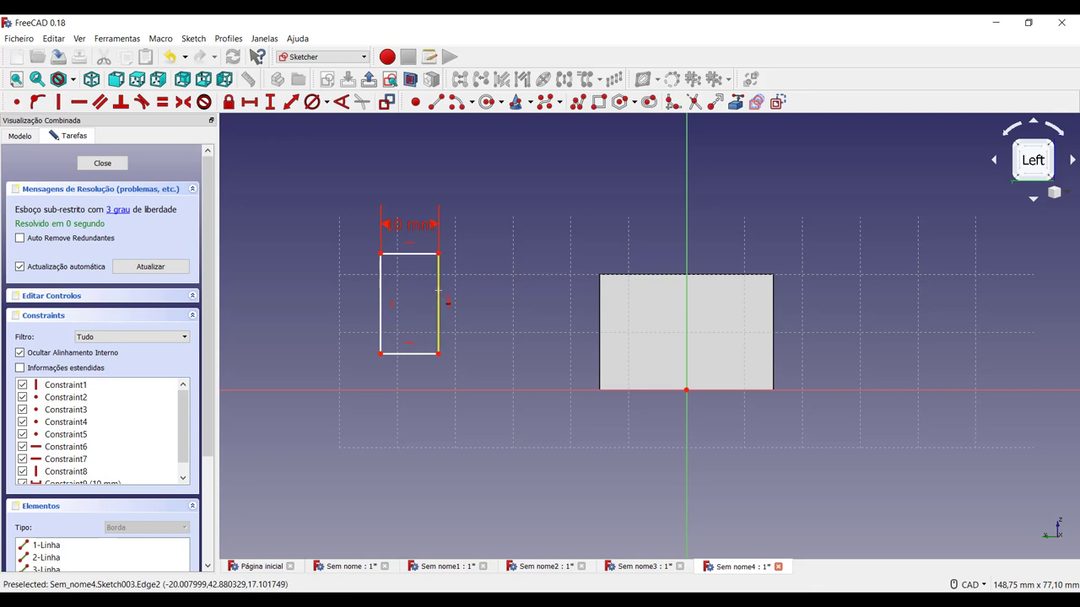
pyautogui.write('15')
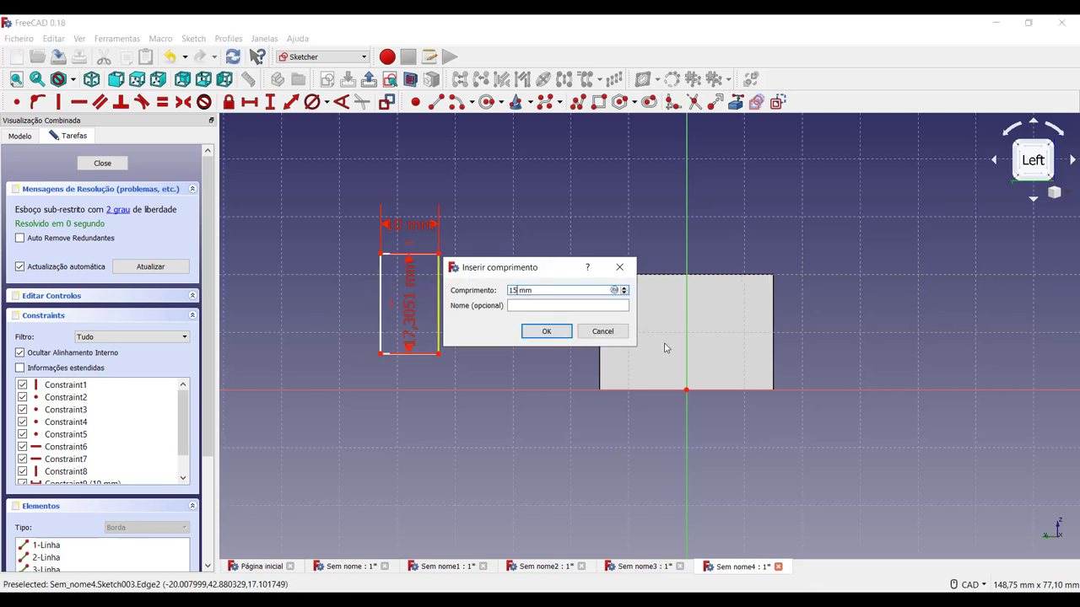
pyautogui.press('Return')
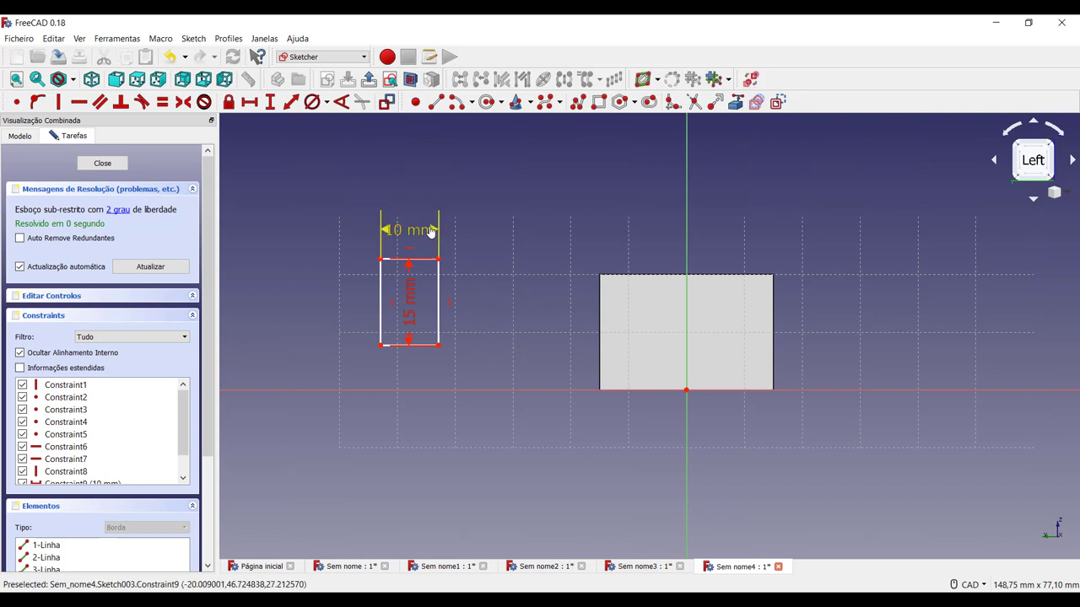
pyautogui.moveTo(409, 229); pyautogui.dragTo(502, 217)
pyautogui.moveTo(410, 296)
pyautogui.mouseDown()
pyautogui.moveTo(320, 393)
pyautogui.moveTo(320, 419)
pyautogui.mouseUp()
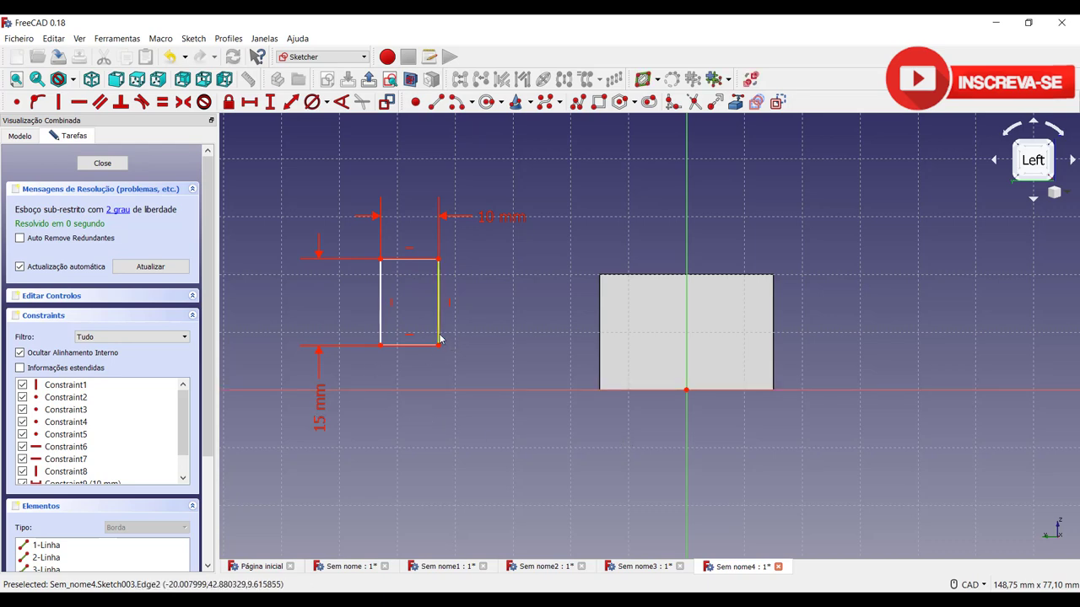
pyautogui.moveTo(439, 338)
pyautogui.mouseDown()
pyautogui.moveTo(604, 362)
pyautogui.moveTo(735, 363)
pyautogui.moveTo(711, 352)
pyautogui.moveTo(717, 359)
pyautogui.mouseUp()
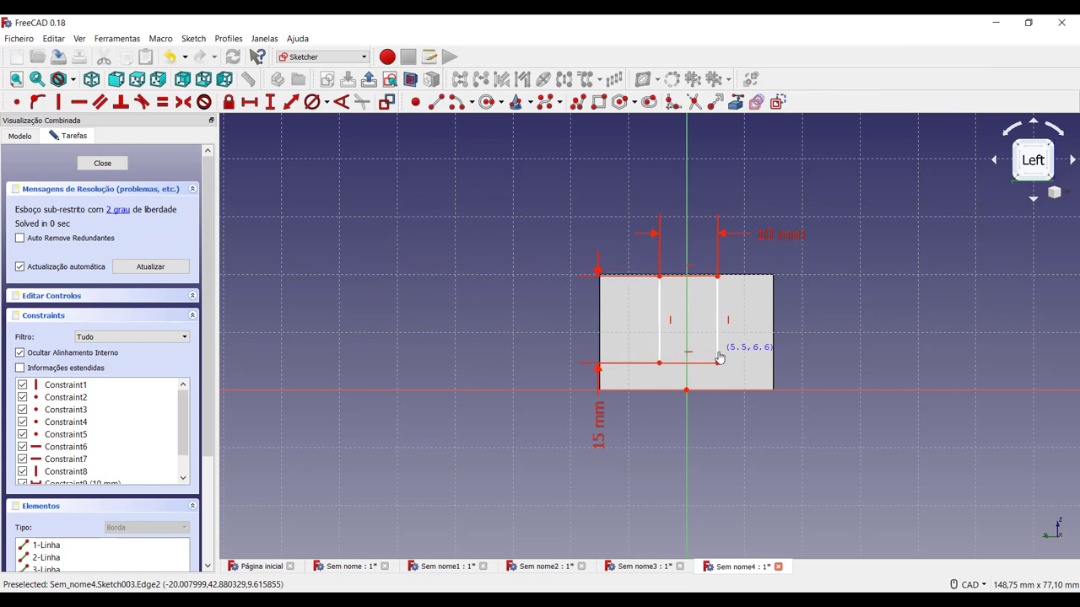
# Add a 5 mm horizontal distance from the bottom-left corner to the origin
pyautogui.click(251, 103)
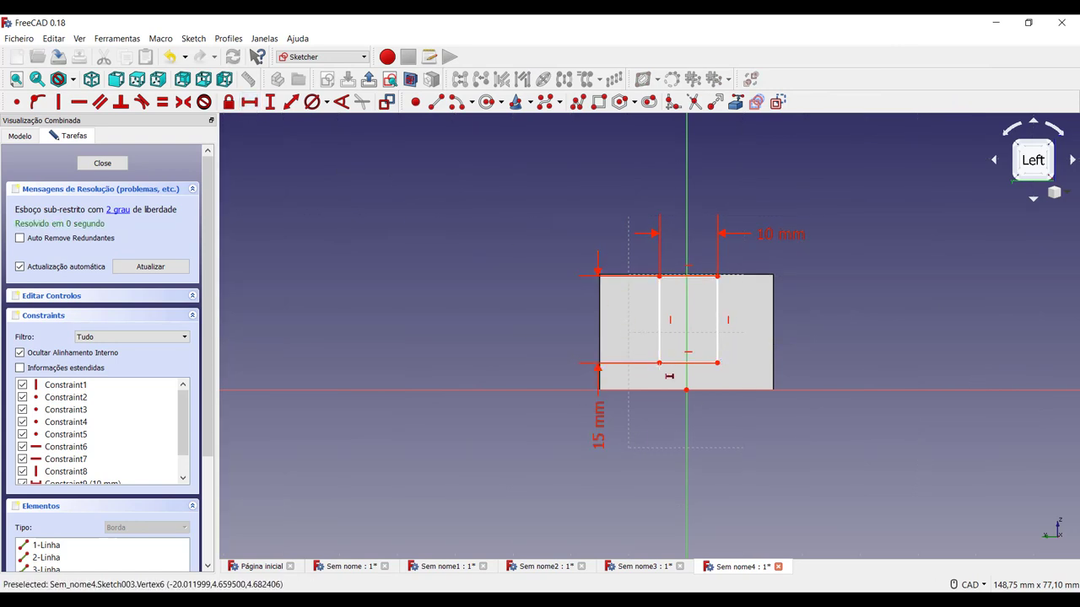
pyautogui.click(659, 362)
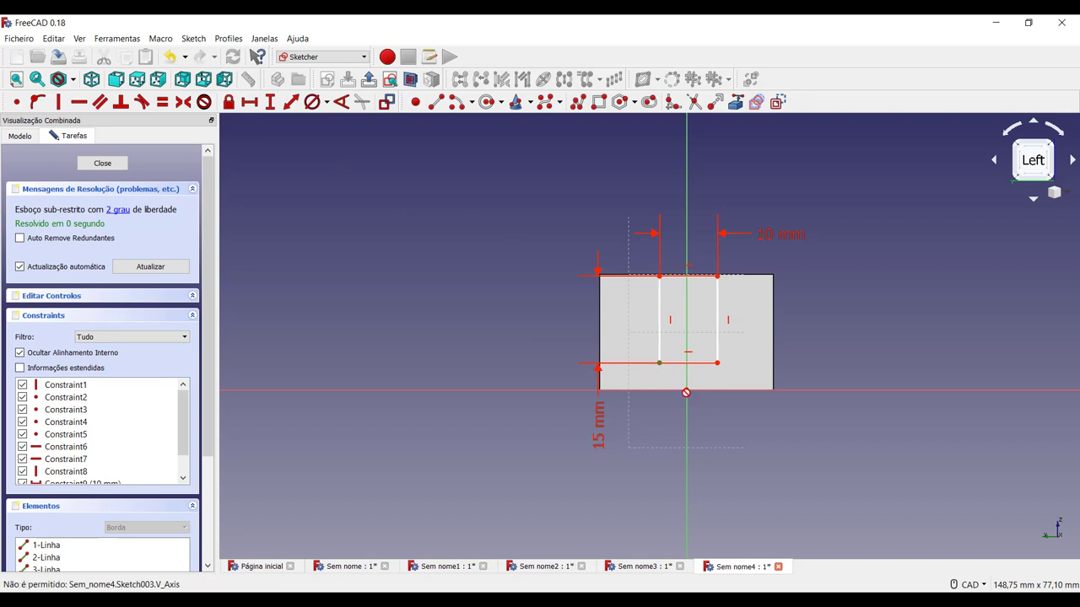
pyautogui.click(687, 390)
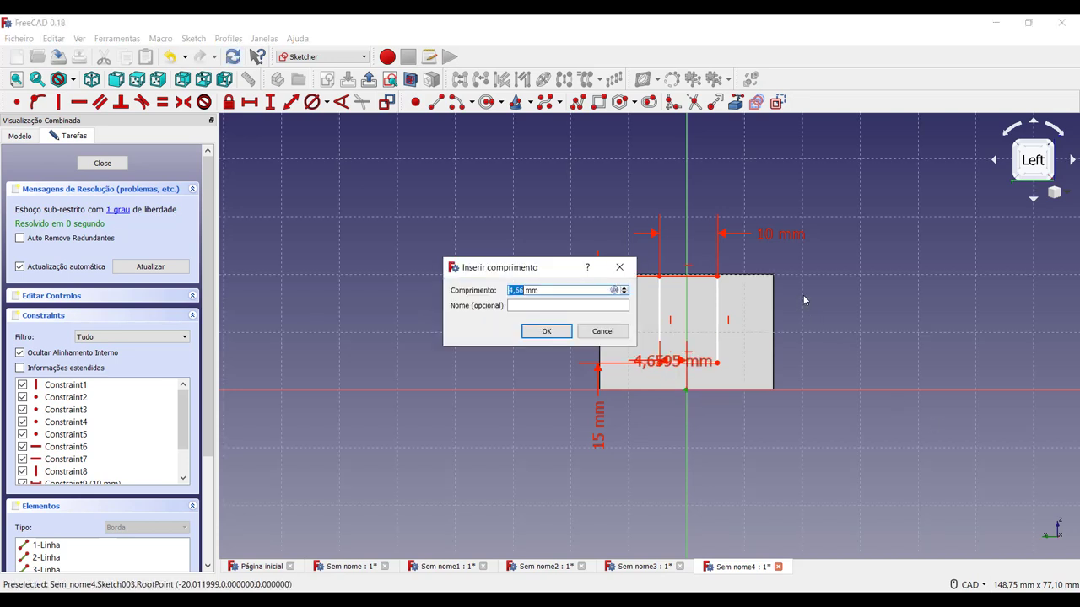
pyautogui.write('5')
pyautogui.press('Return')
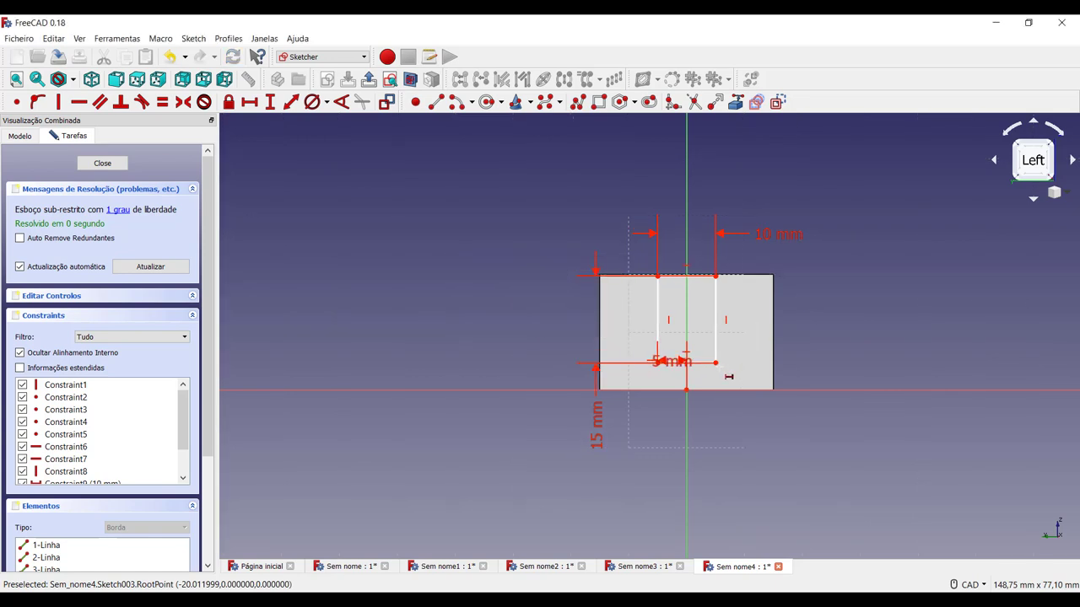
# Add a 5 mm vertical distance from the bottom-right corner to the origin
pyautogui.click(264, 101)
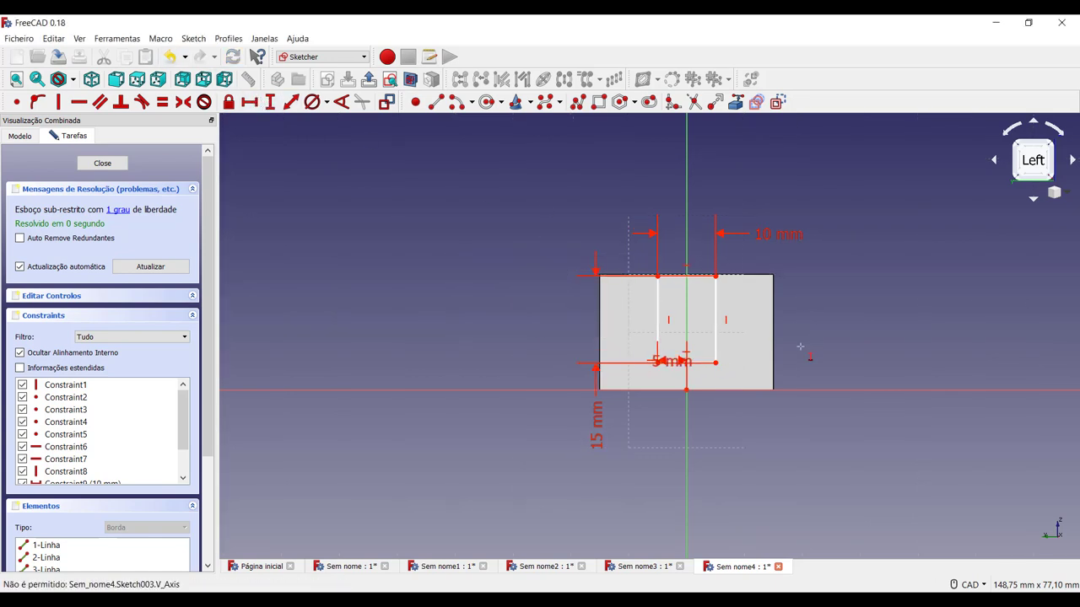
pyautogui.click(716, 364)
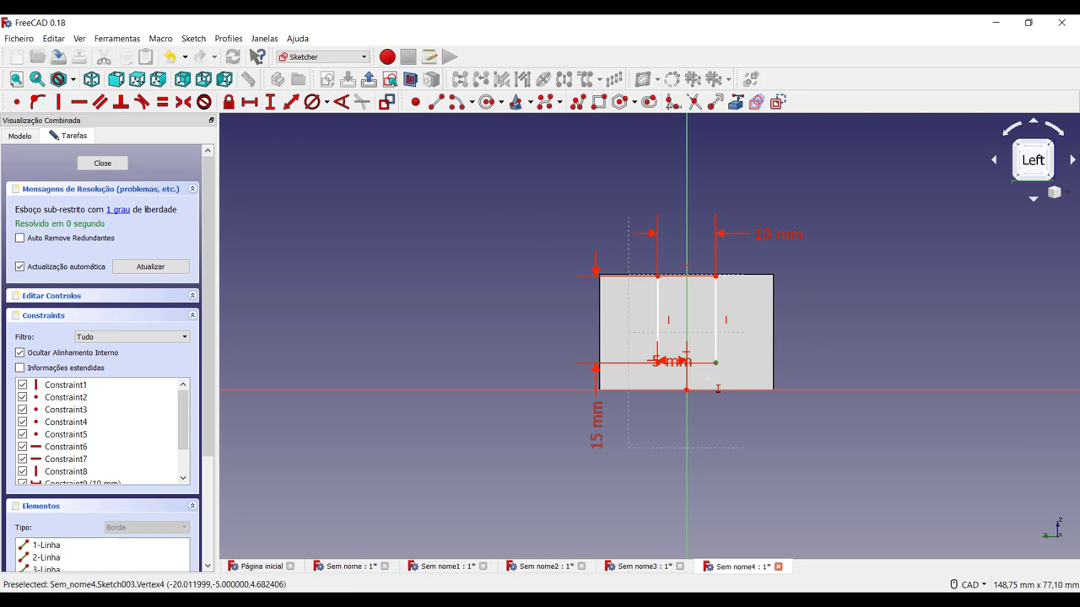
pyautogui.click(687, 391)
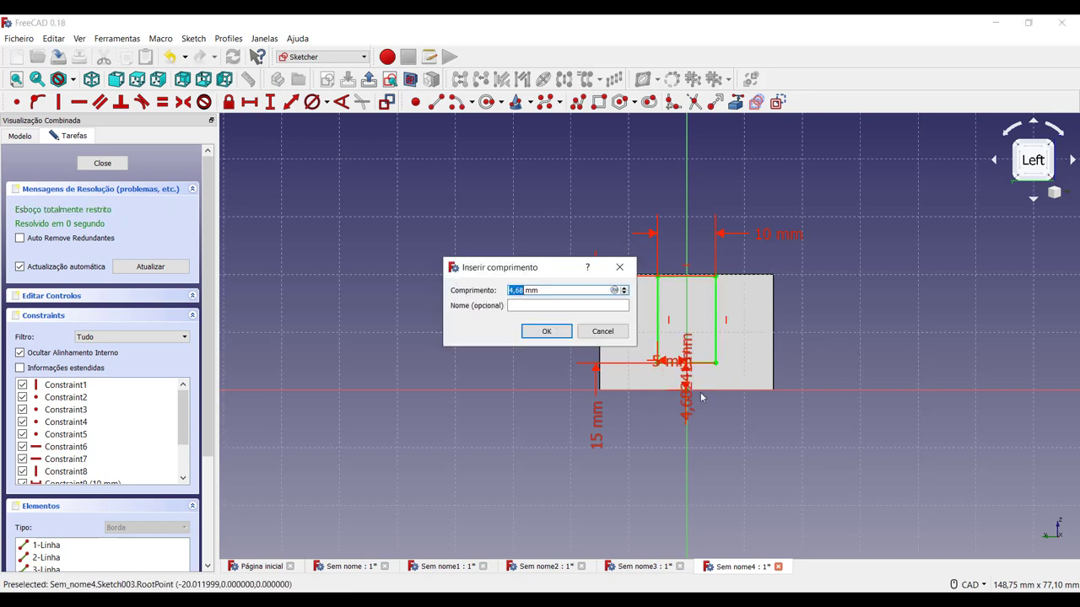
pyautogui.write('5')
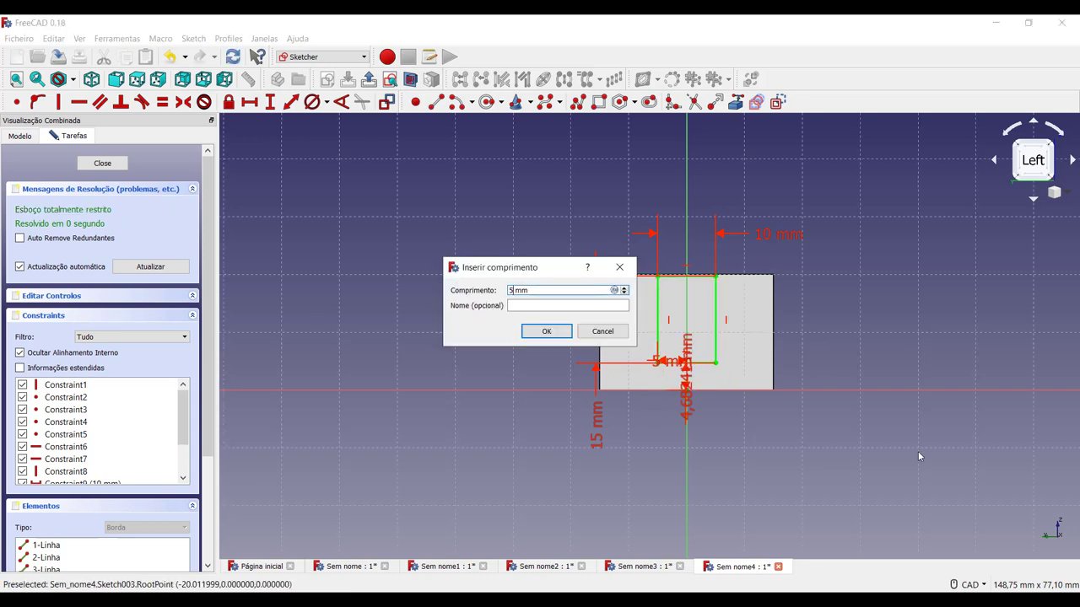
pyautogui.press('Return')
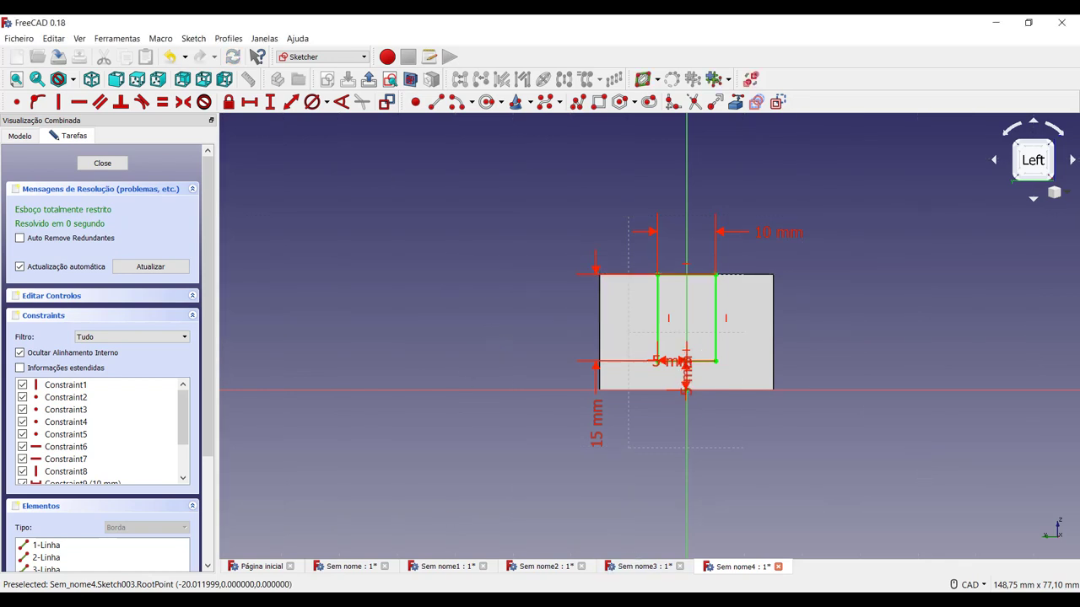
pyautogui.moveTo(682, 366); pyautogui.dragTo(819, 483)
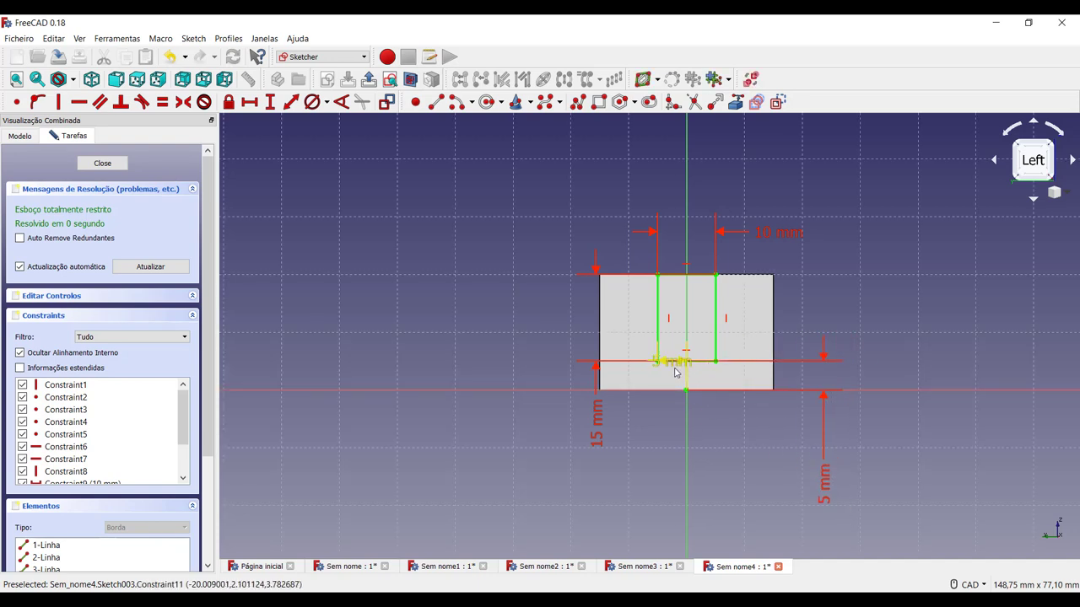
pyautogui.moveTo(673, 362)
pyautogui.mouseDown()
pyautogui.moveTo(482, 308)
pyautogui.moveTo(518, 336)
pyautogui.mouseUp()
# Close Sketch003 and pad it 15 mm, creating Pad002
pyautogui.click(102, 163)
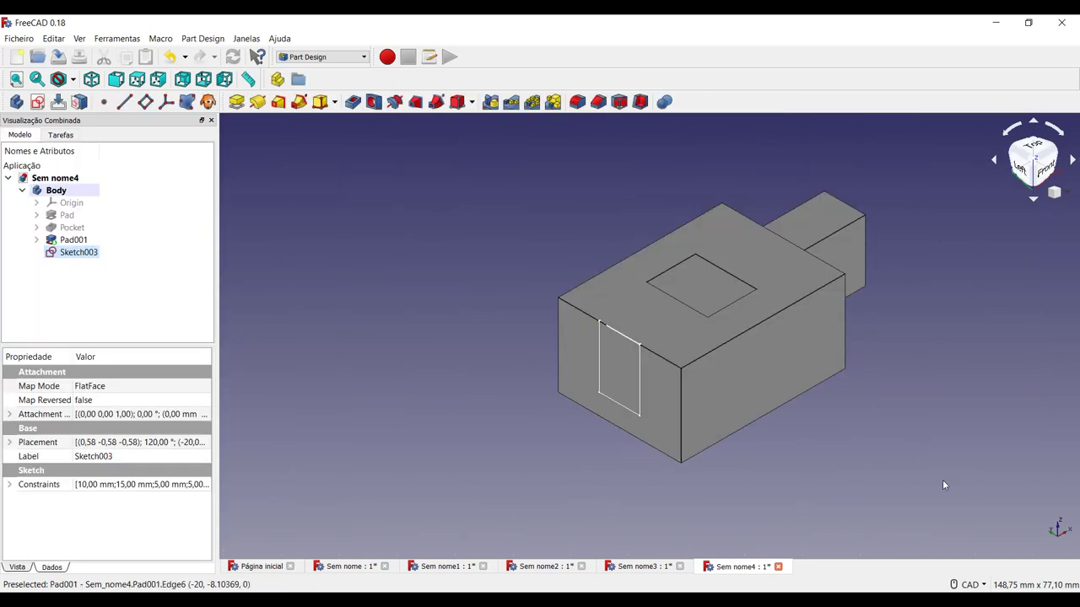
pyautogui.click(236, 102)
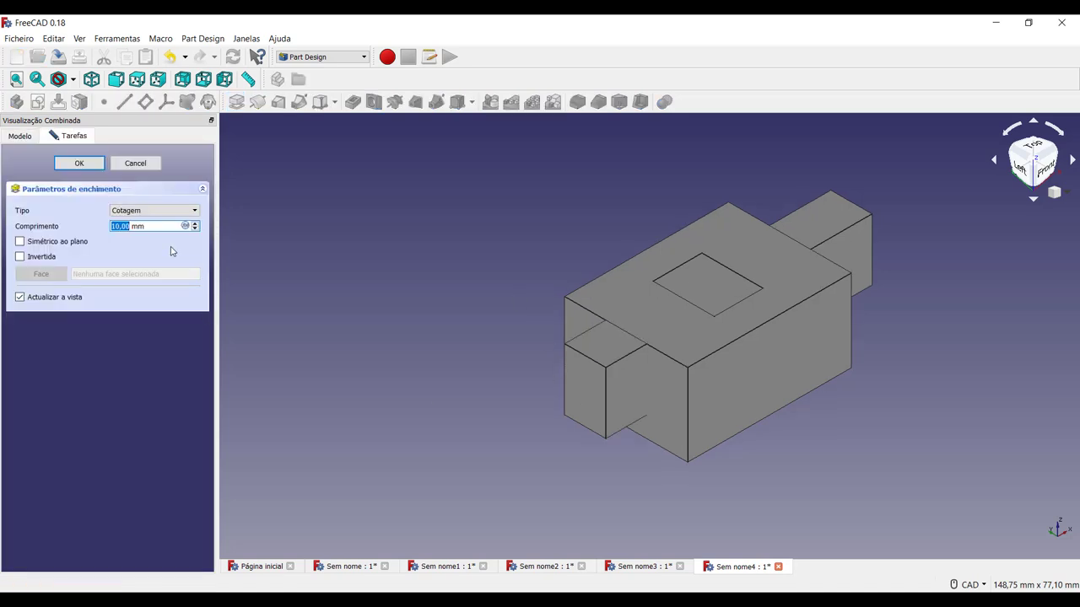
pyautogui.write('15')
pyautogui.press('Return')
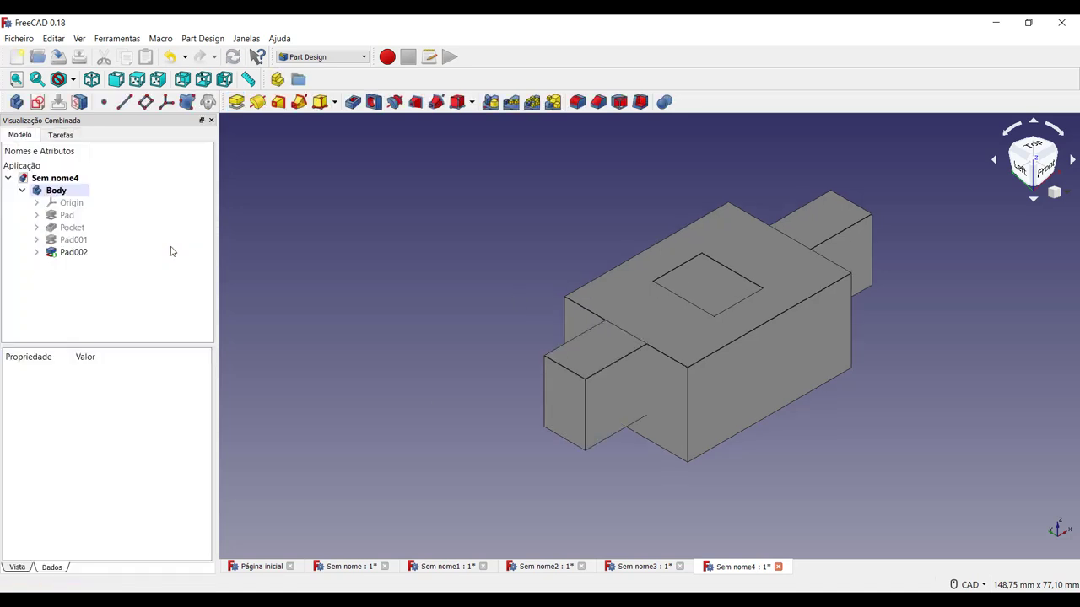